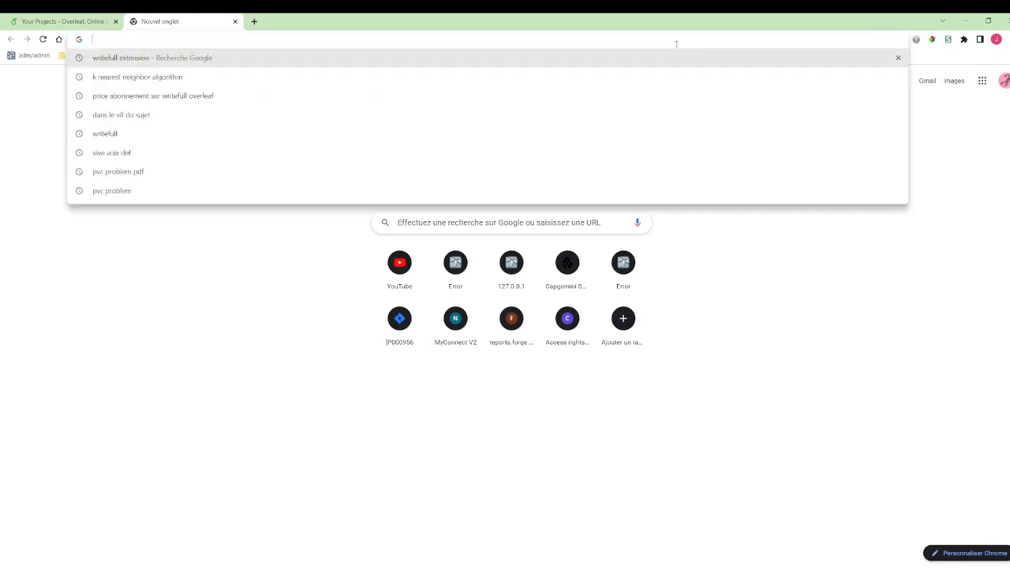
Search the web for "writfull overleaf" and open the Chrome Web Store page of Writefull for Overleaf
{"action": "type", "text": "writful"}
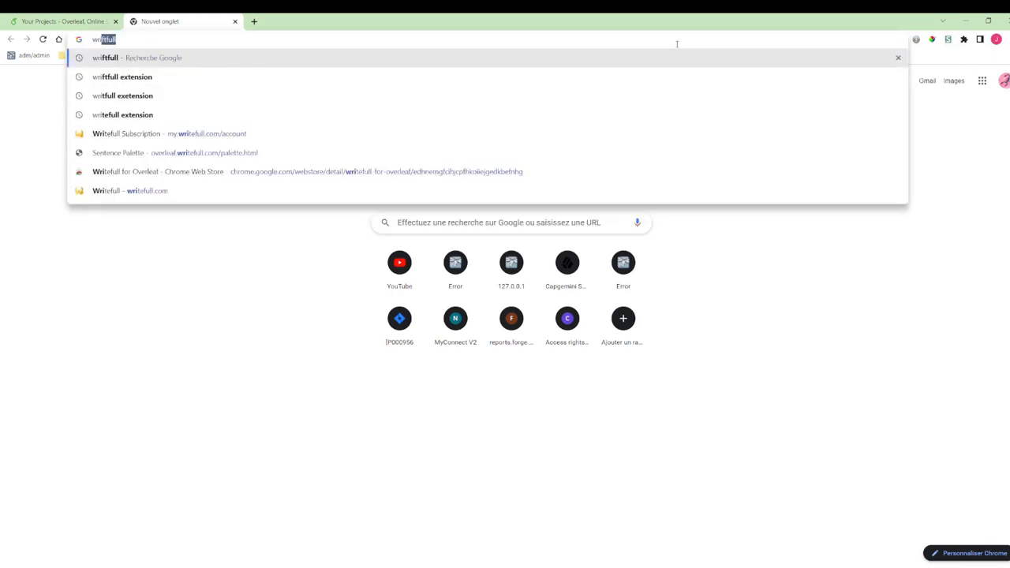
{"action": "type", "text": "l overleaf"}
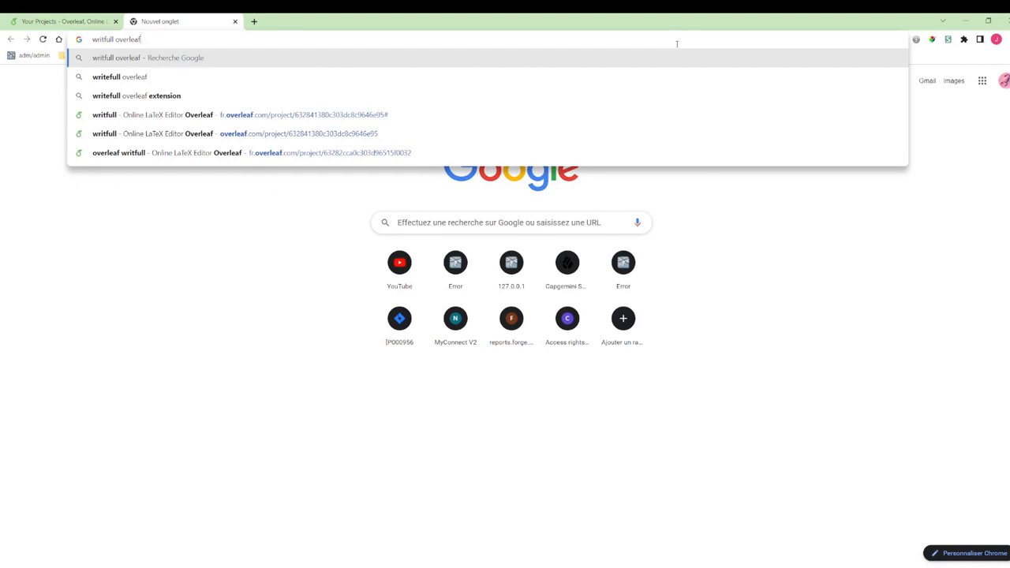
{"action": "key", "text": "Return"}
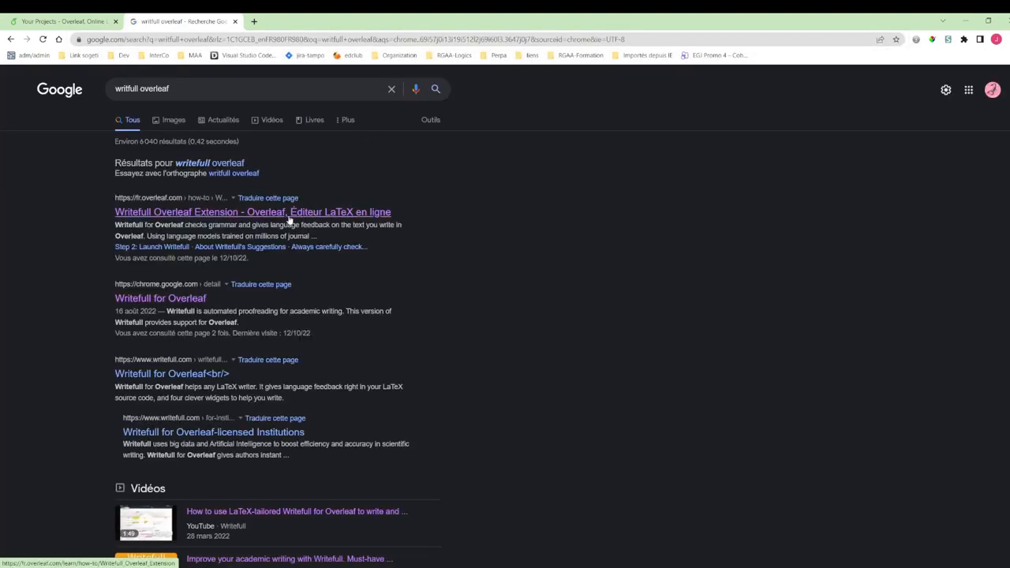
{"action": "left_click", "coordinate": [186, 305]}
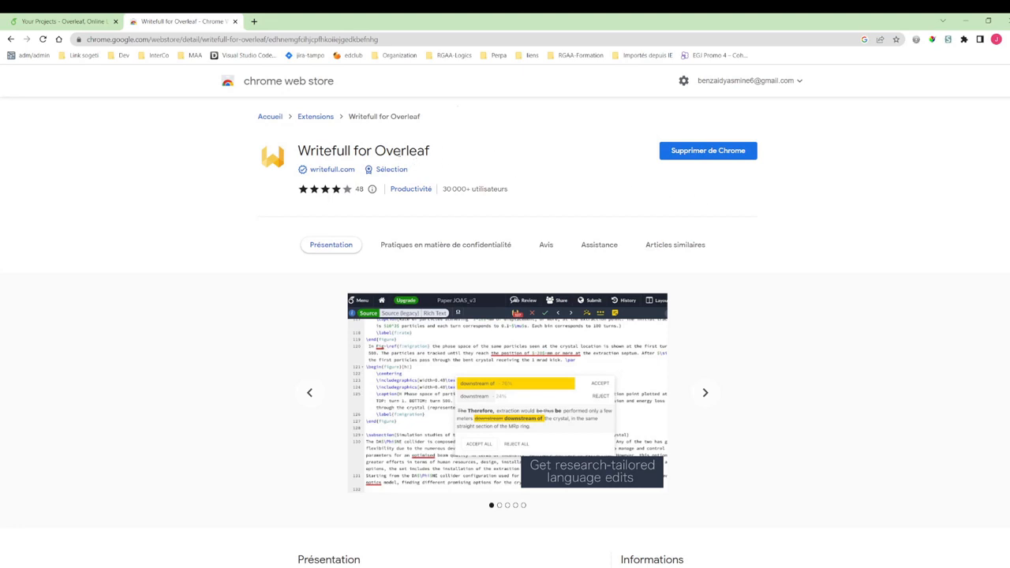
Switch to Overleaf and browse the Project / Lab Report templates for a new project, through to the gallery's last page
{"action": "left_click", "coordinate": [68, 22]}
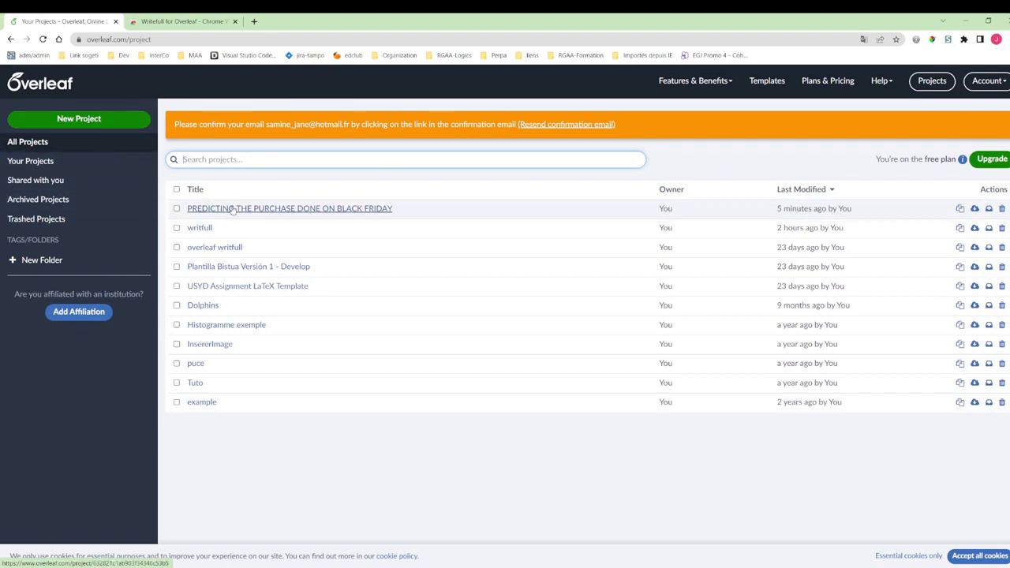
{"action": "left_click", "coordinate": [84, 120]}
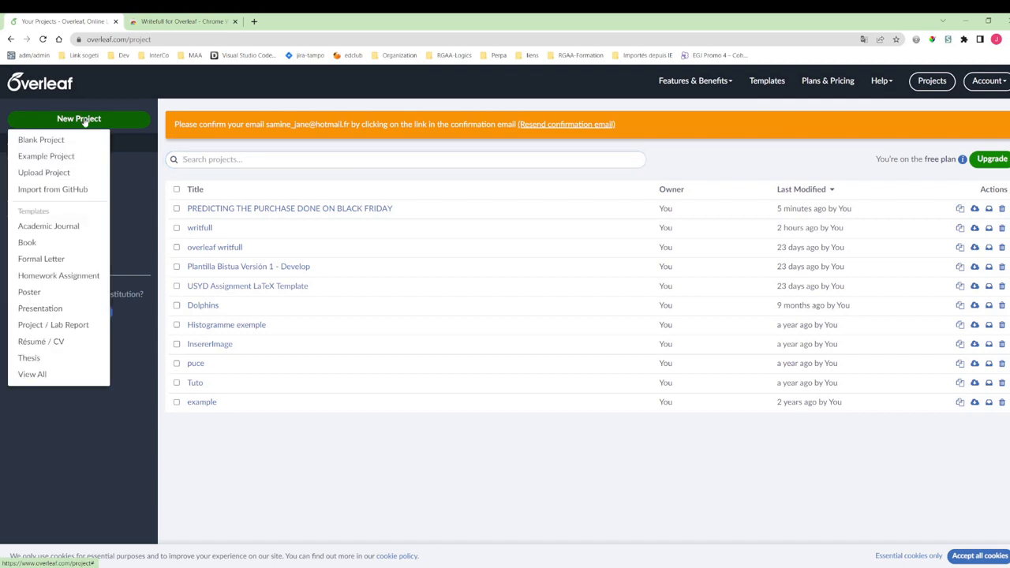
{"action": "left_click", "coordinate": [64, 327]}
{"action": "scroll", "coordinate": [411, 320], "scroll_direction": "down", "scroll_amount": 10}
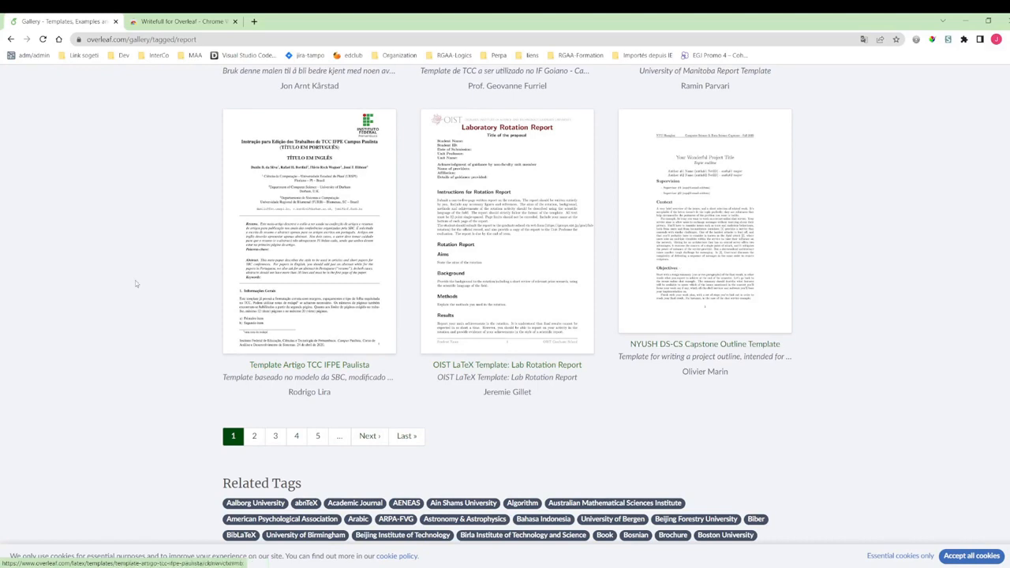
{"action": "scroll", "coordinate": [509, 227], "scroll_direction": "down", "scroll_amount": 3}
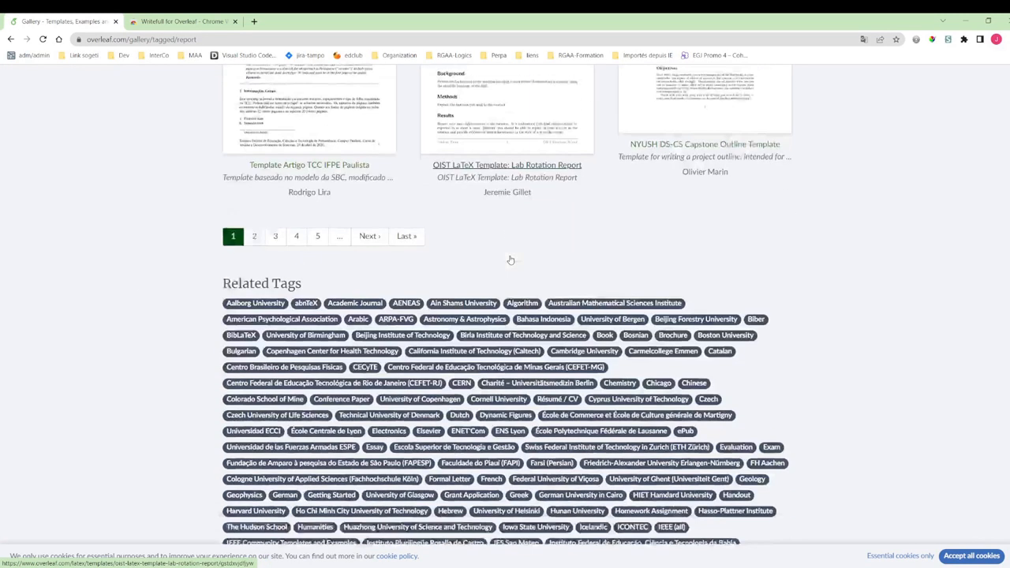
{"action": "left_click", "coordinate": [406, 236]}
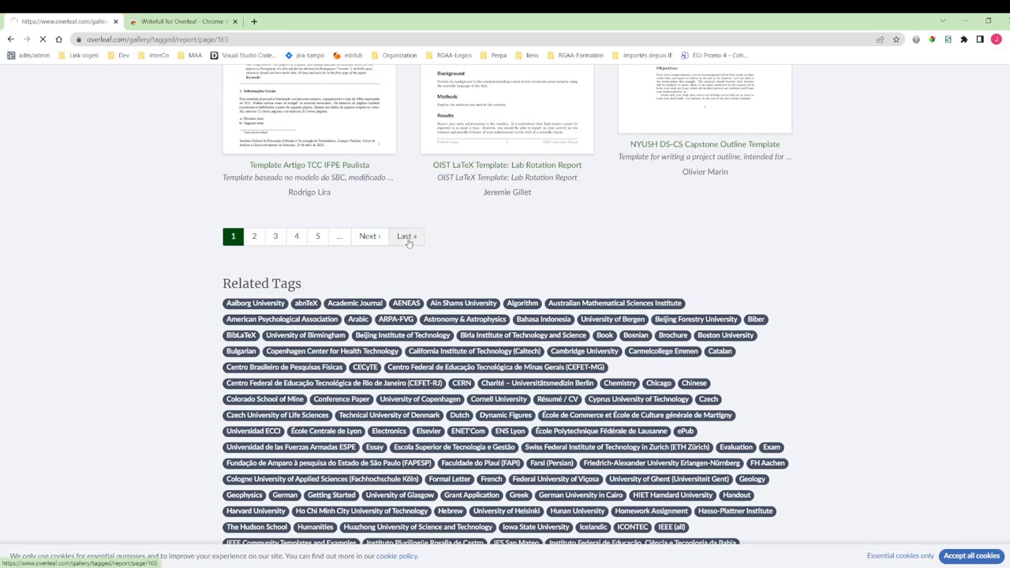
Return to the Overleaf project list and open the project "PREDICTING THE PURCHASE DONE ON BLACK FRIDAY"
{"action": "left_click", "coordinate": [39, 83]}
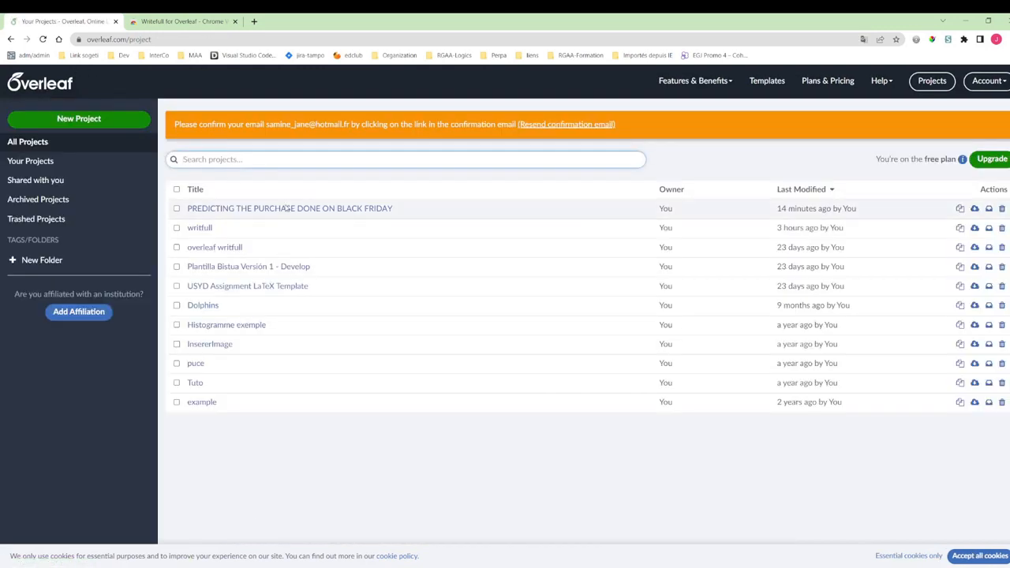
{"action": "left_click", "coordinate": [288, 210]}
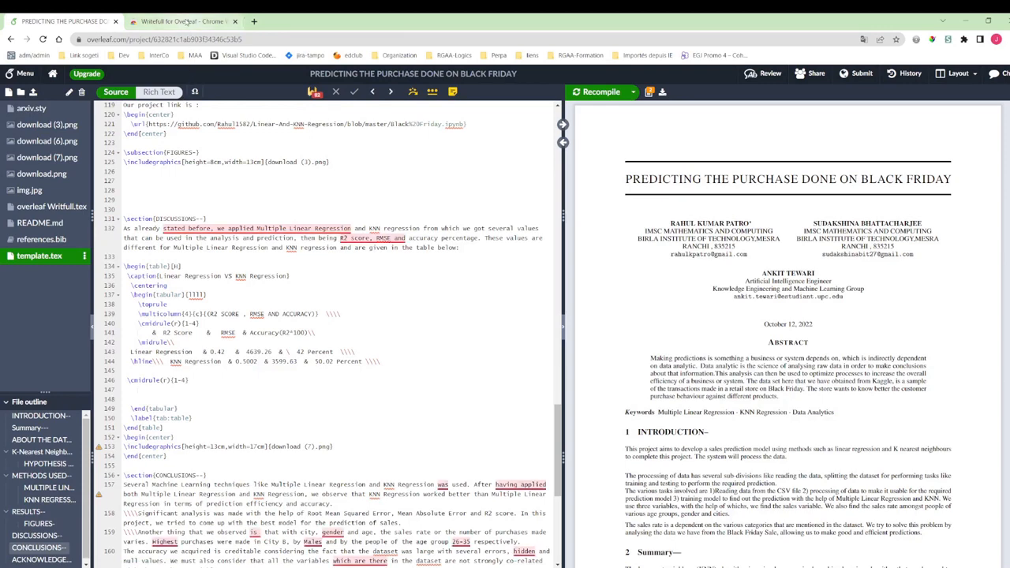
Remove the Writefull for Overleaf extension from Chrome and reload the Overleaf project page
{"action": "left_click", "coordinate": [187, 22]}
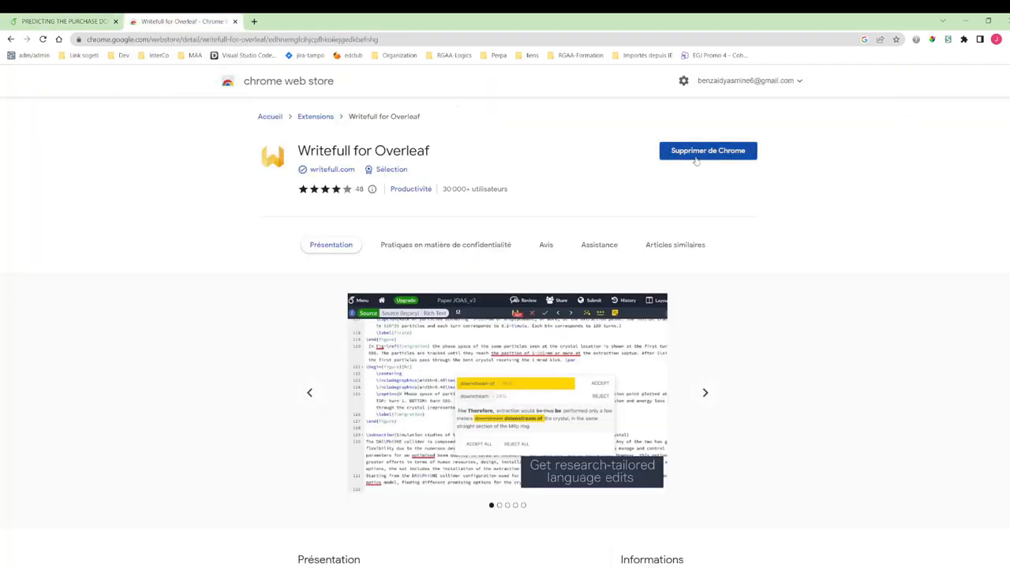
{"action": "left_click", "coordinate": [92, 24]}
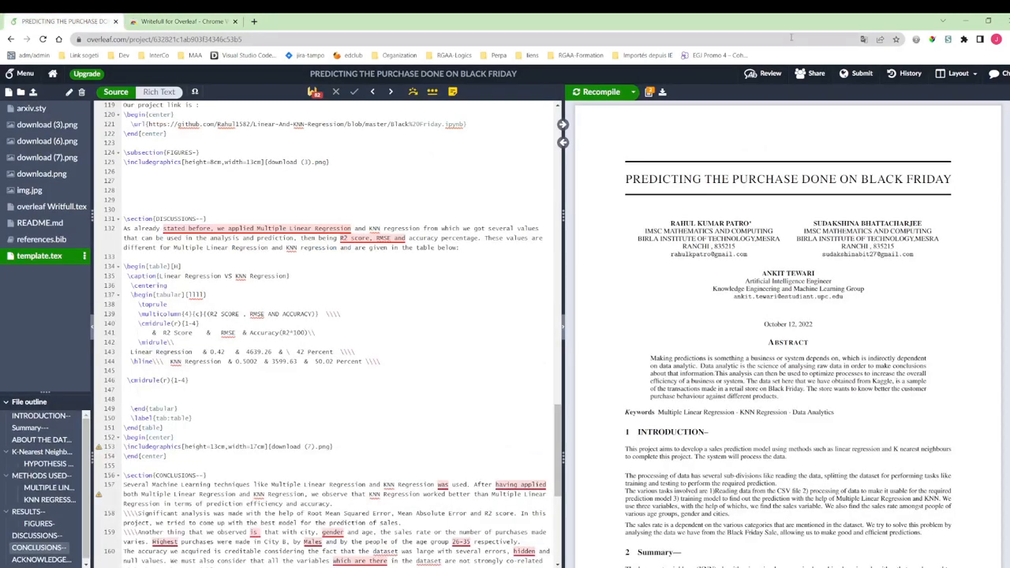
{"action": "left_click", "coordinate": [964, 40]}
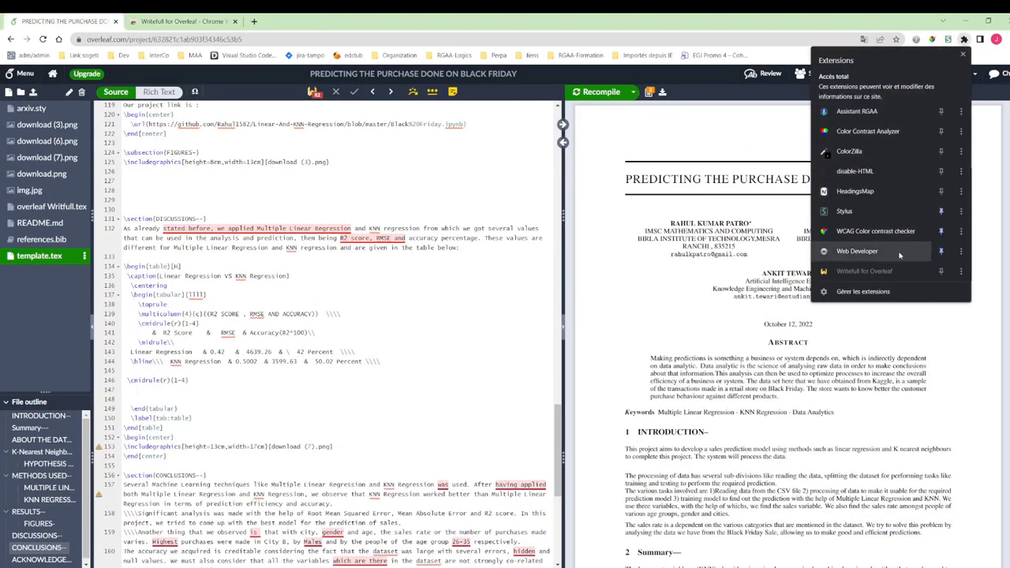
{"action": "left_click", "coordinate": [960, 272]}
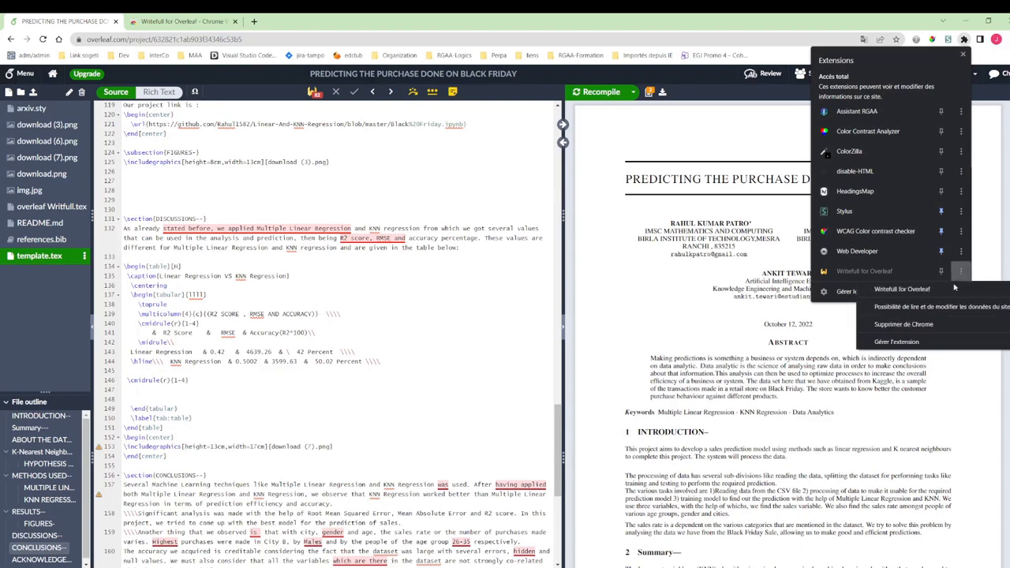
{"action": "left_click", "coordinate": [924, 326]}
{"action": "left_click", "coordinate": [876, 122]}
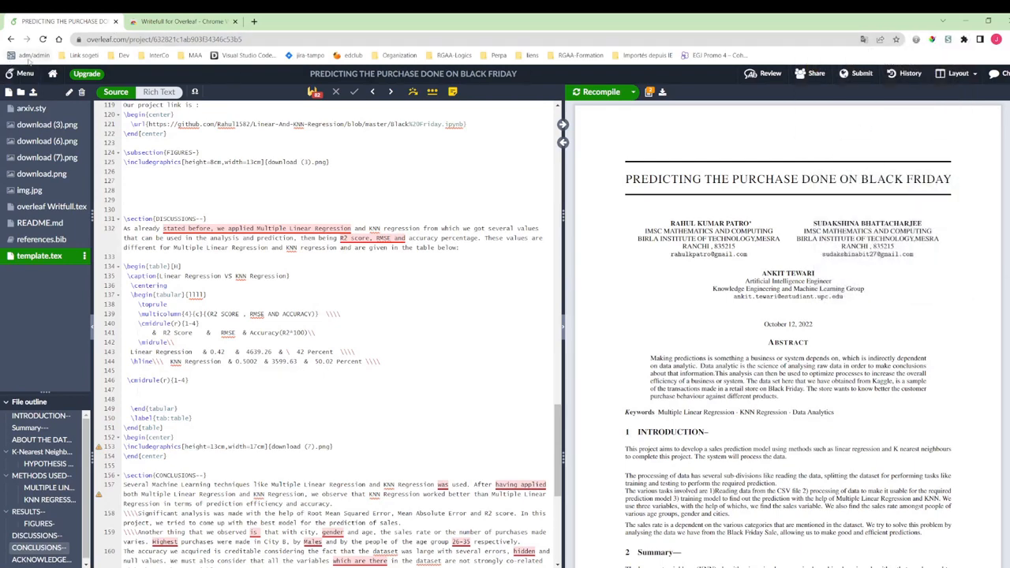
{"action": "left_click", "coordinate": [43, 40]}
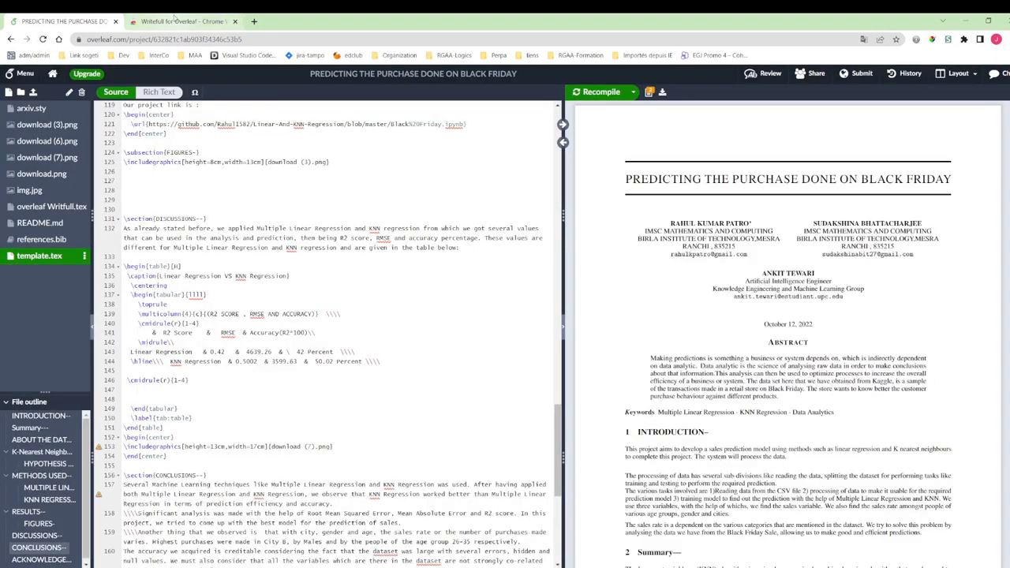
Install the Writefull for Overleaf extension from its Chrome Web Store page
{"action": "left_click", "coordinate": [175, 18]}
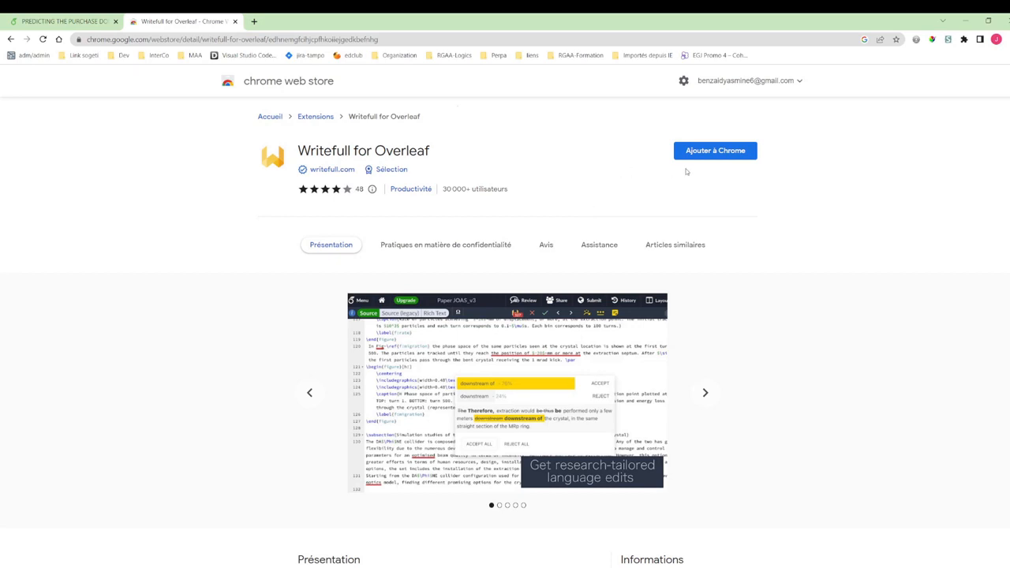
{"action": "left_click", "coordinate": [699, 157]}
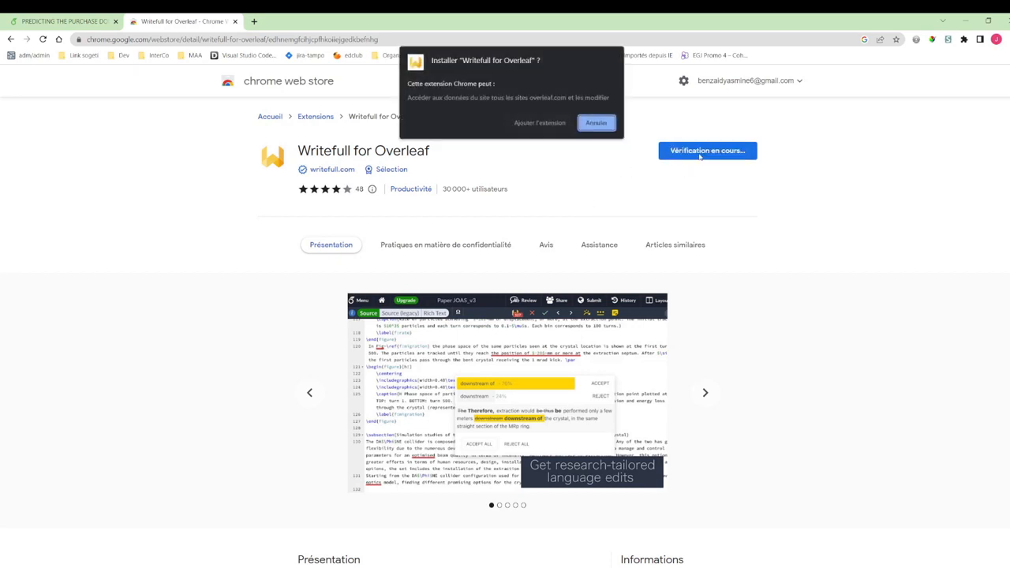
{"action": "left_click", "coordinate": [514, 124]}
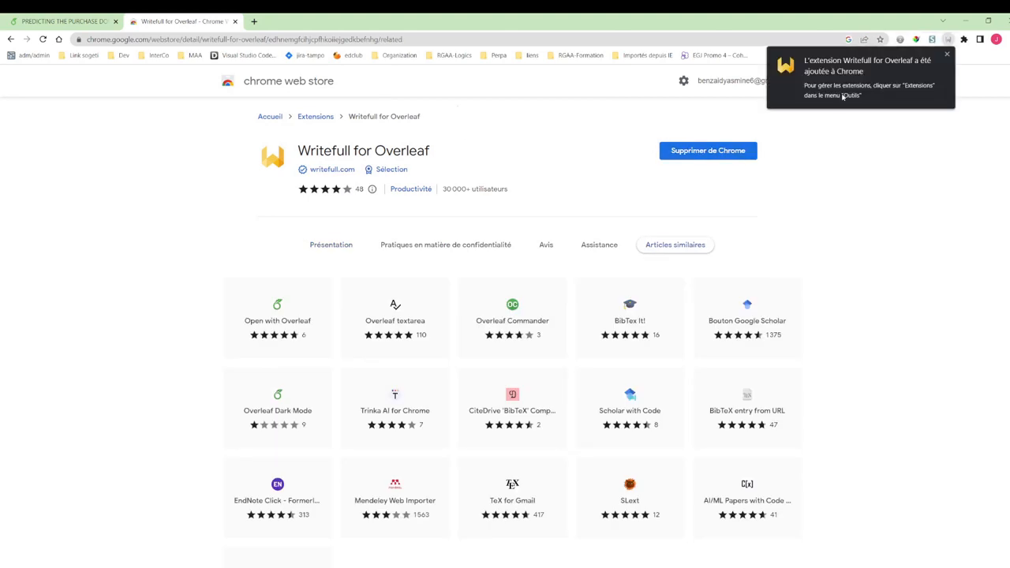
Review the management page of the Writefull for Overleaf extension, close it and return to the Overleaf project
{"action": "left_click", "coordinate": [948, 40]}
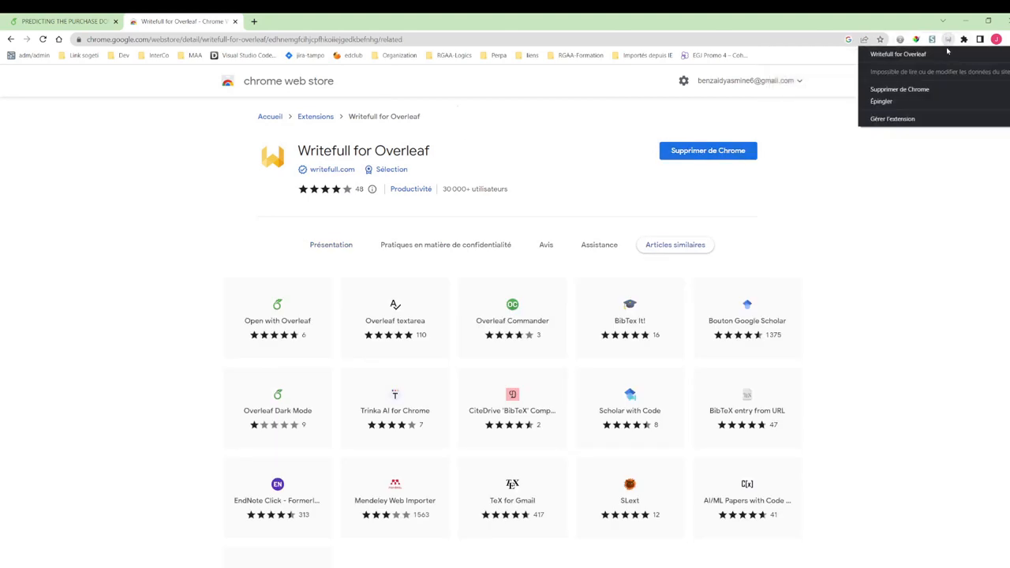
{"action": "left_click", "coordinate": [902, 118]}
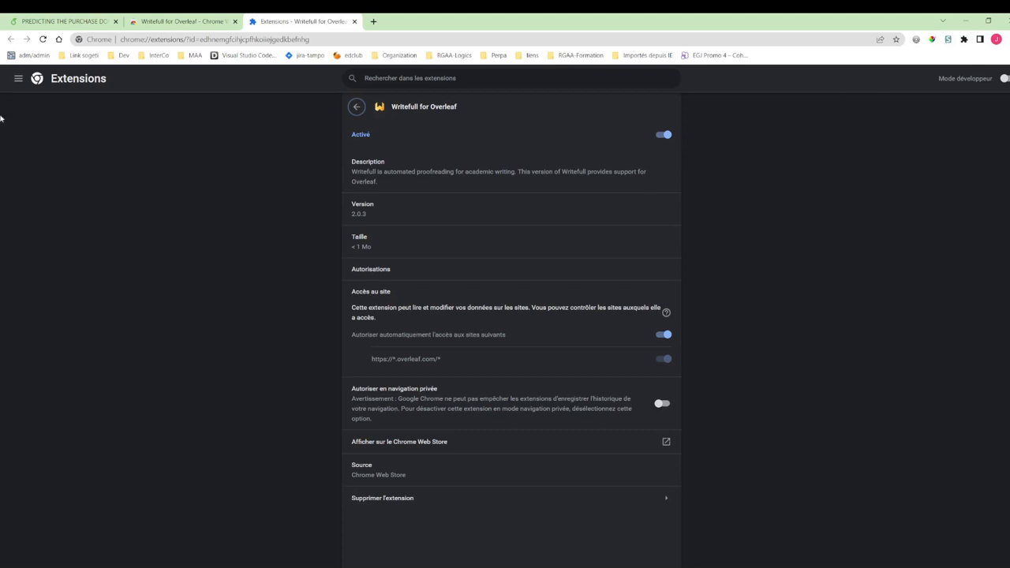
{"action": "left_click", "coordinate": [57, 22]}
{"action": "left_click", "coordinate": [354, 22]}
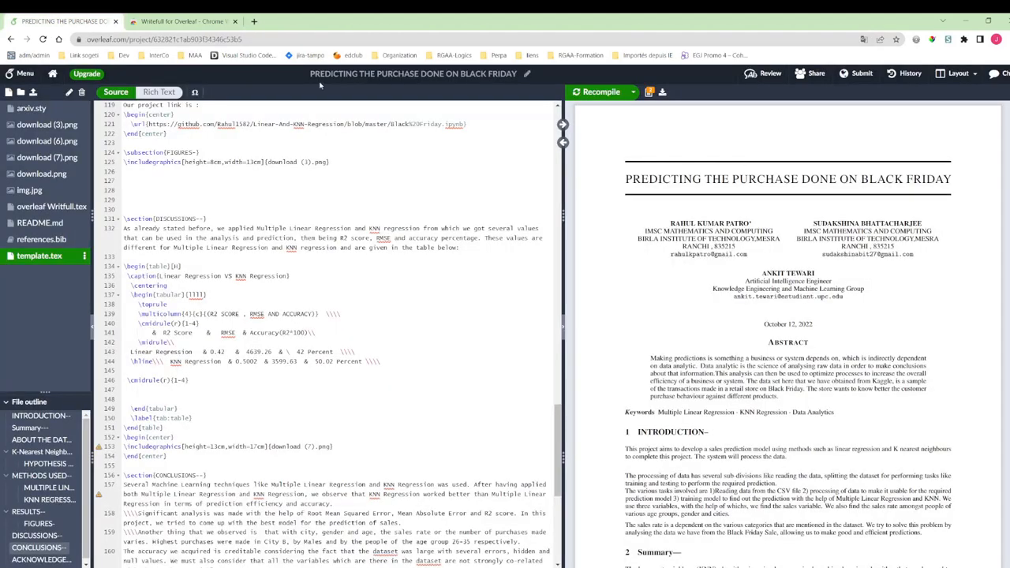
Reload the Overleaf project to activate Writefull and review its suggestion count and language settings
{"action": "left_click", "coordinate": [42, 39]}
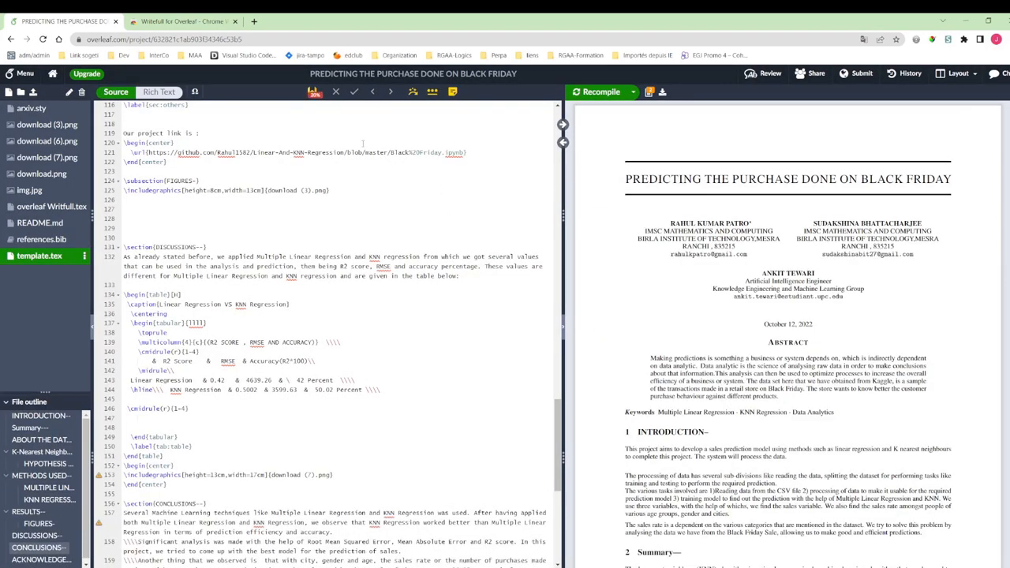
{"action": "left_click", "coordinate": [315, 93]}
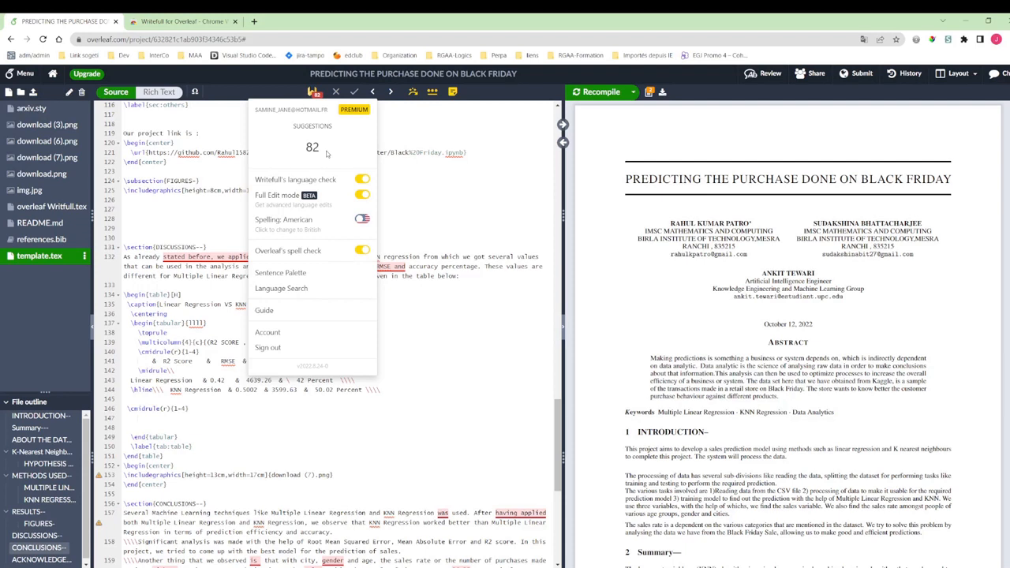
{"action": "left_click", "coordinate": [434, 129]}
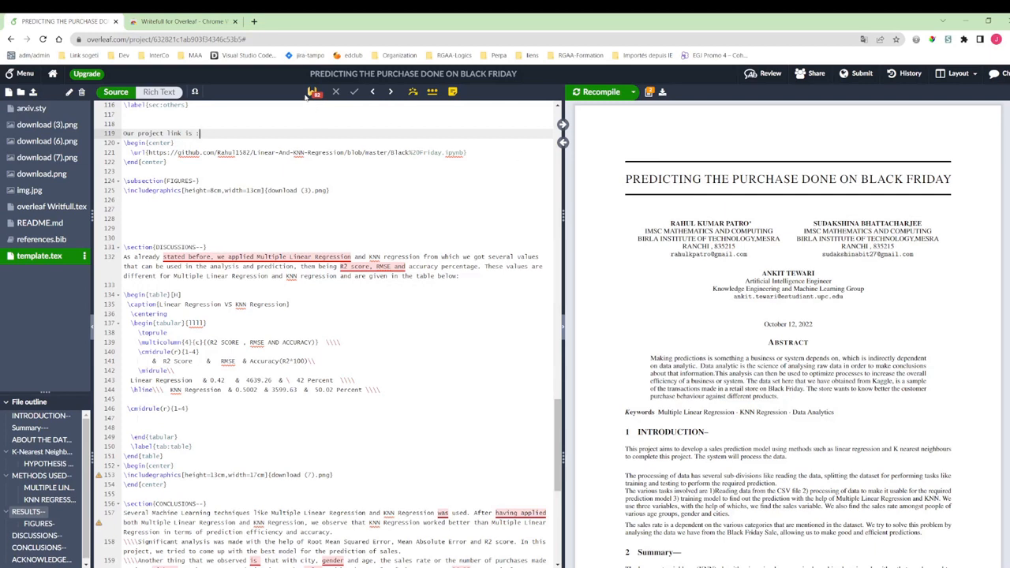
Accept Writefull's suggestion "stated, we applied multiple linear regression" in the first sentence of the DISCUSSIONS section
{"action": "left_click", "coordinate": [267, 256]}
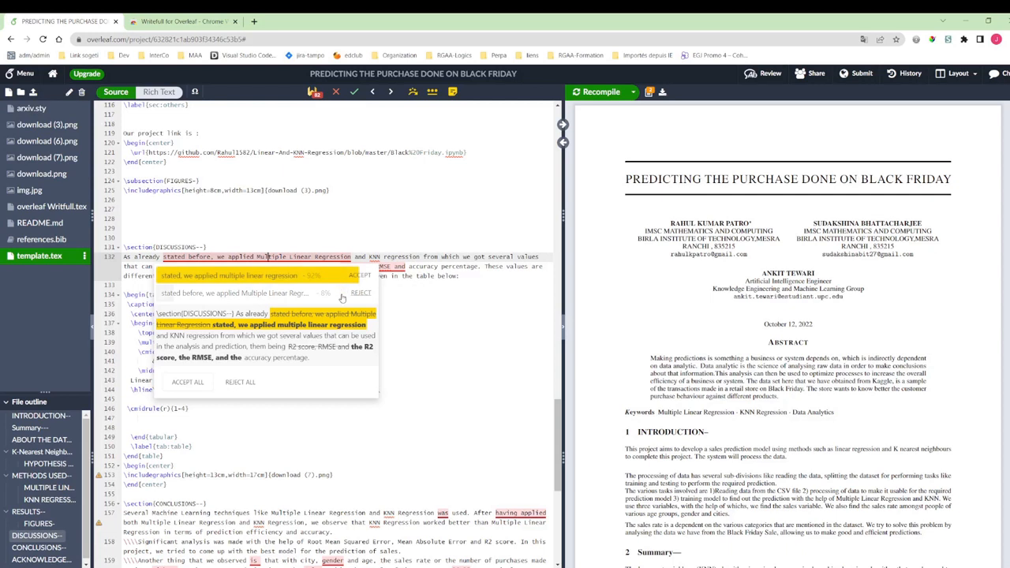
{"action": "left_click", "coordinate": [354, 93]}
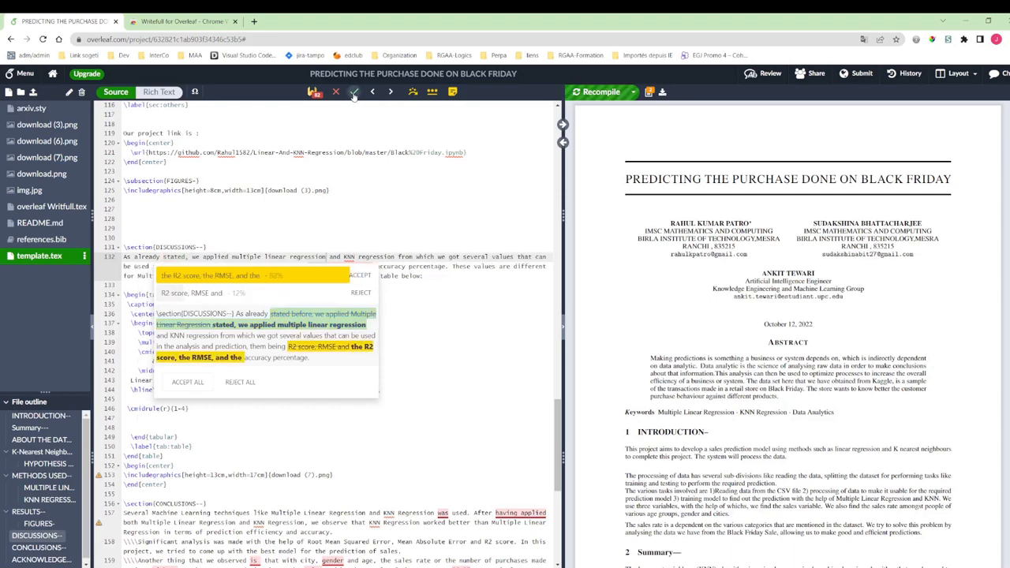
{"action": "left_click", "coordinate": [313, 239]}
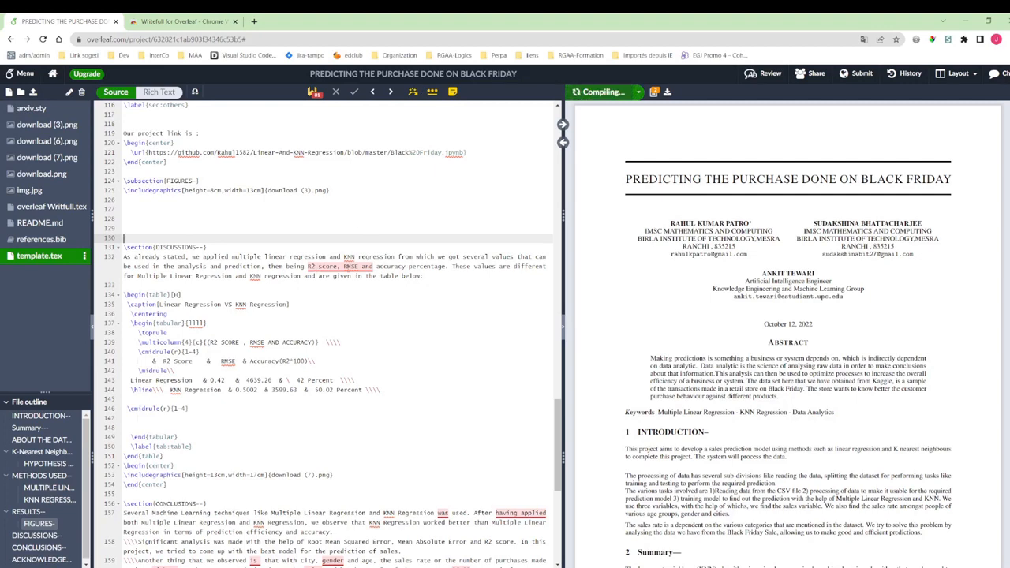
Inspect Writefull's suggestion for "R2 score, RMSE and" in the DISCUSSIONS section and check the remaining suggestion count
{"action": "left_click", "coordinate": [344, 266]}
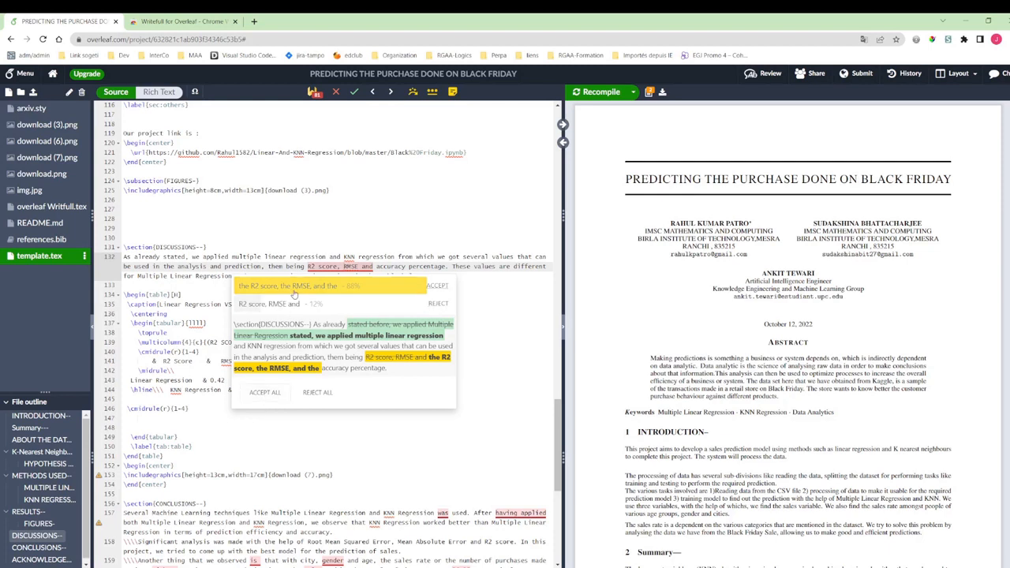
{"action": "left_click", "coordinate": [313, 92]}
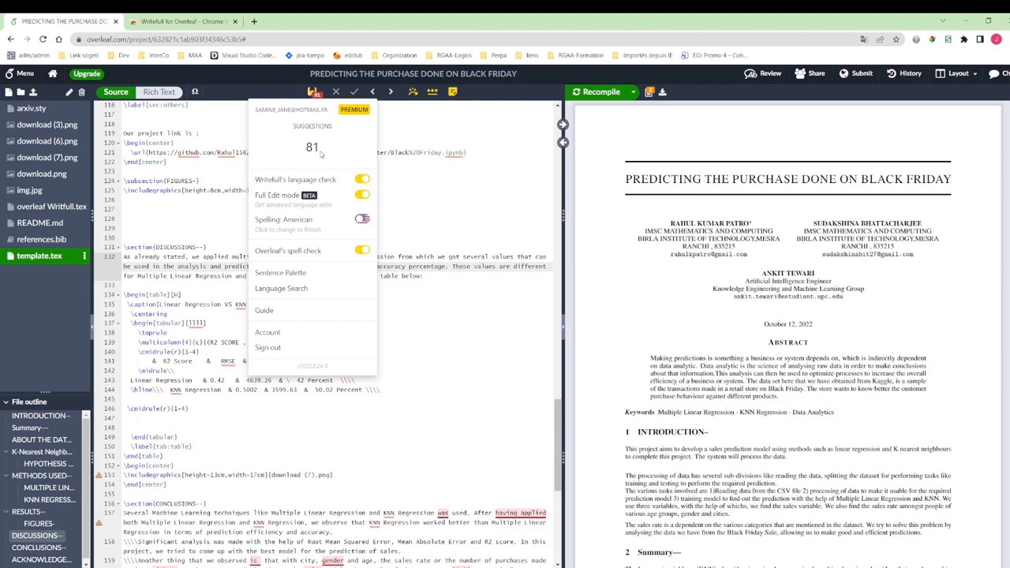
{"action": "left_click", "coordinate": [471, 346]}
Examine Writefull's suggestion for "Group\\" in the author block and compare it with the affiliation line in the PDF preview
{"action": "scroll", "coordinate": [465, 364], "scroll_direction": "up", "scroll_amount": 8}
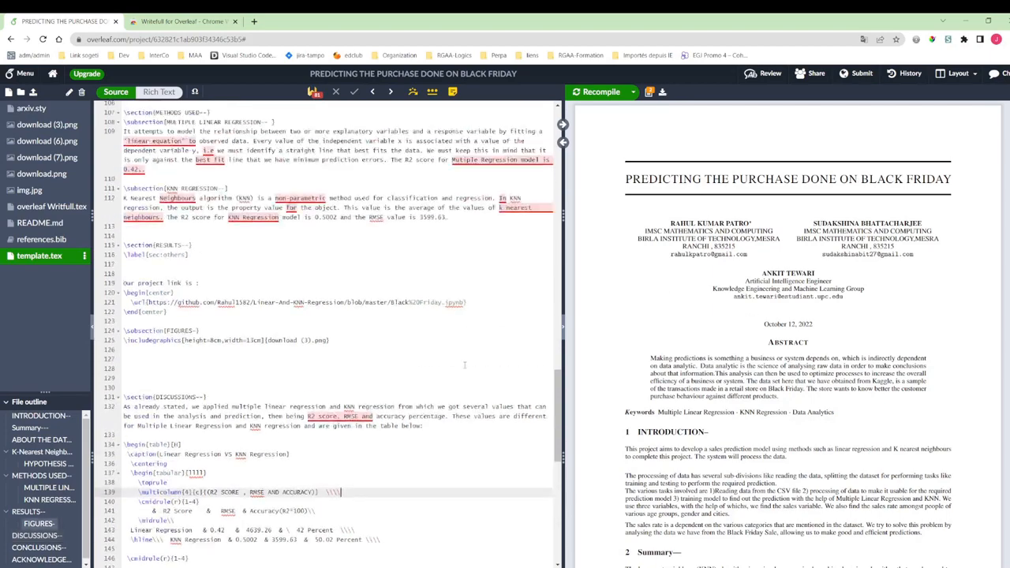
{"action": "scroll", "coordinate": [468, 368], "scroll_direction": "up", "scroll_amount": 10}
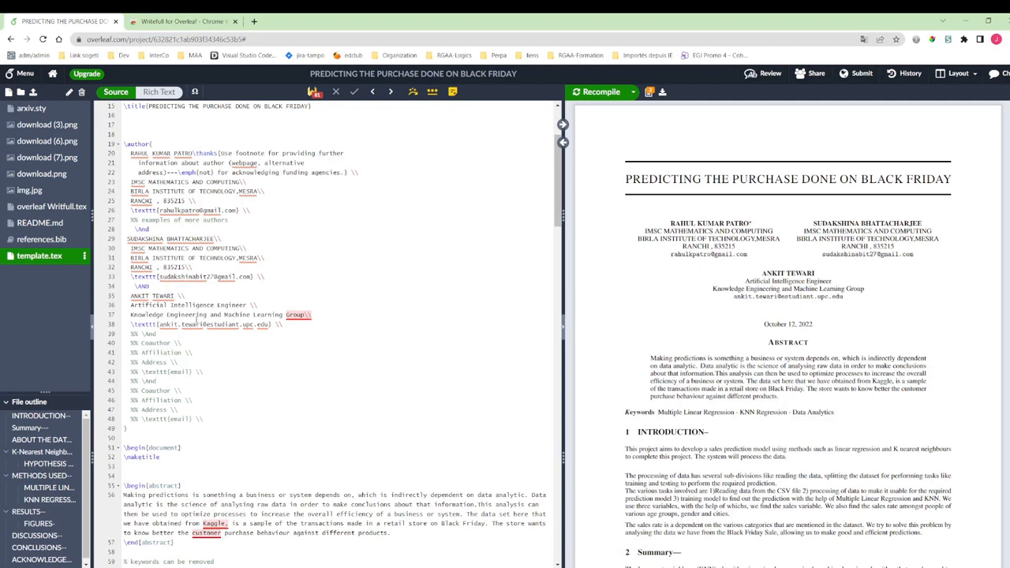
{"action": "left_click_drag", "start_coordinate": [305, 315], "coordinate": [312, 314]}
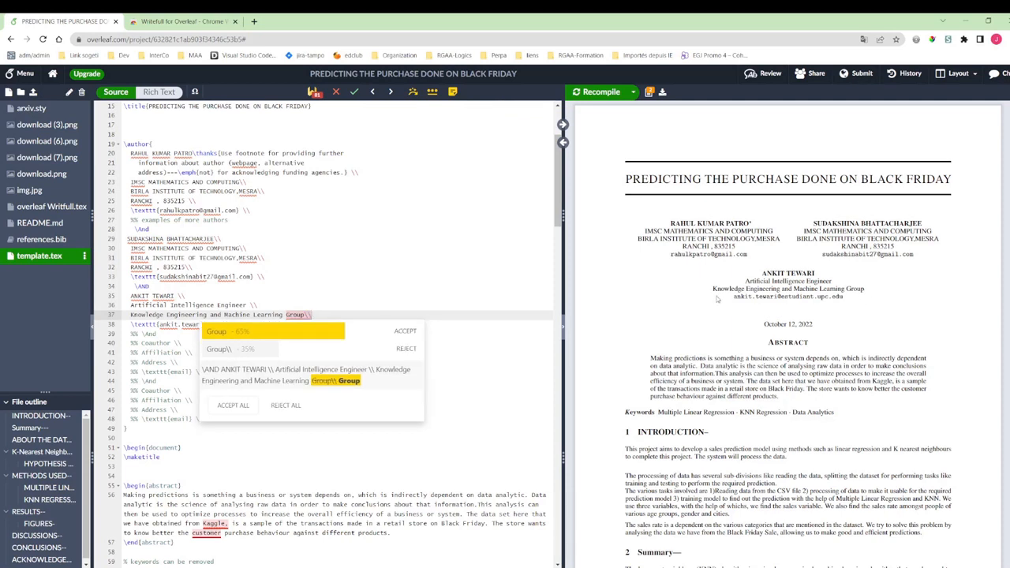
{"action": "double_click", "coordinate": [807, 289]}
{"action": "left_click_drag", "start_coordinate": [806, 289], "coordinate": [865, 289]}
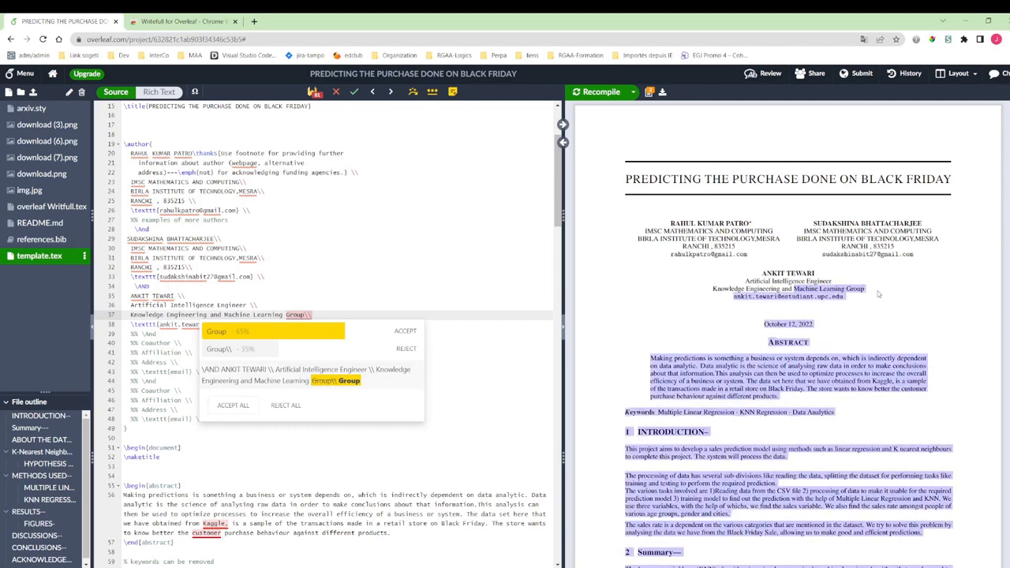
Accept Writefull's suggestion "Group" for "Group\\" in the author block and compare the affiliation line in the PDF preview
{"action": "double_click", "coordinate": [867, 291]}
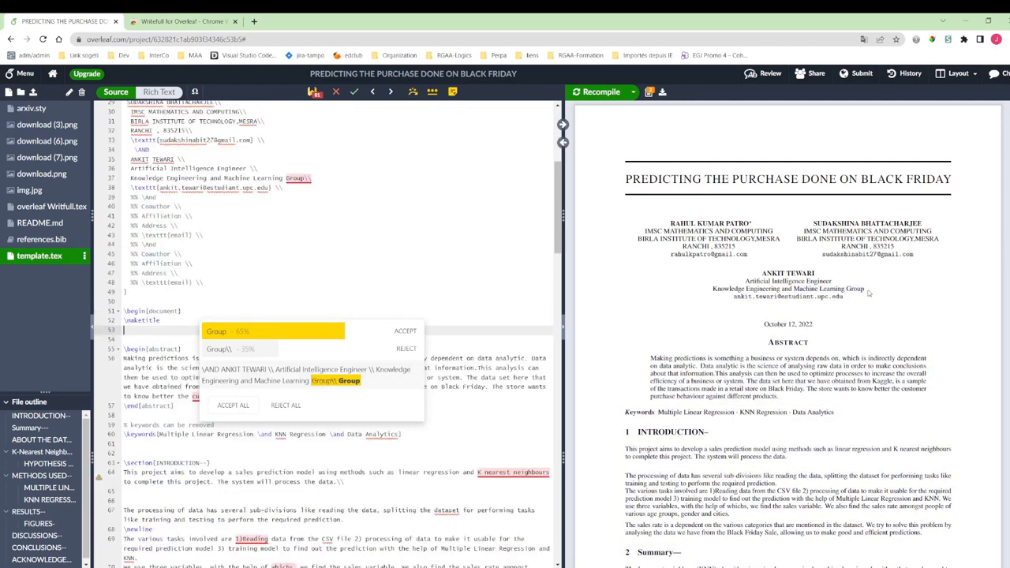
{"action": "left_click", "coordinate": [313, 178]}
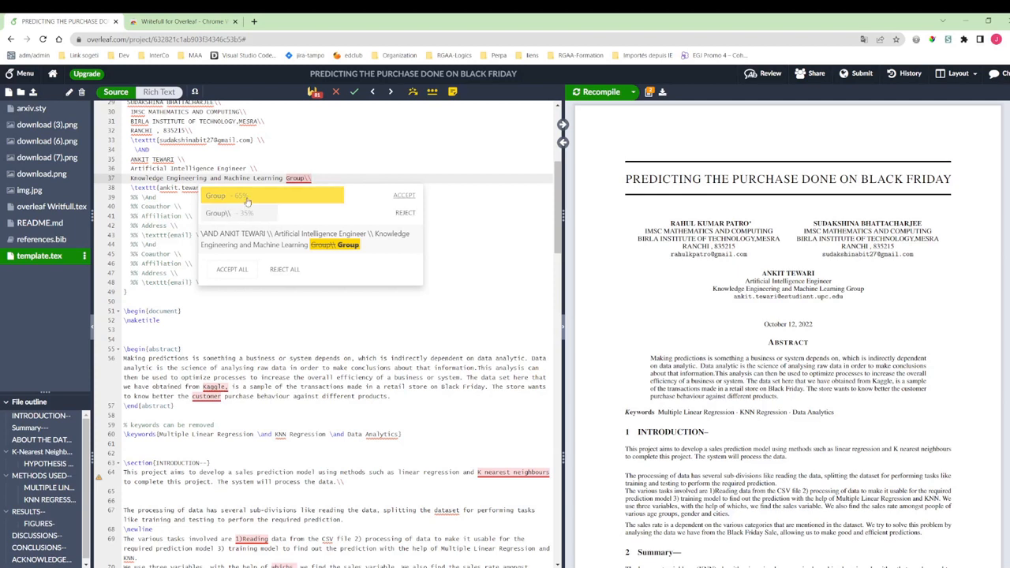
{"action": "left_click", "coordinate": [225, 195]}
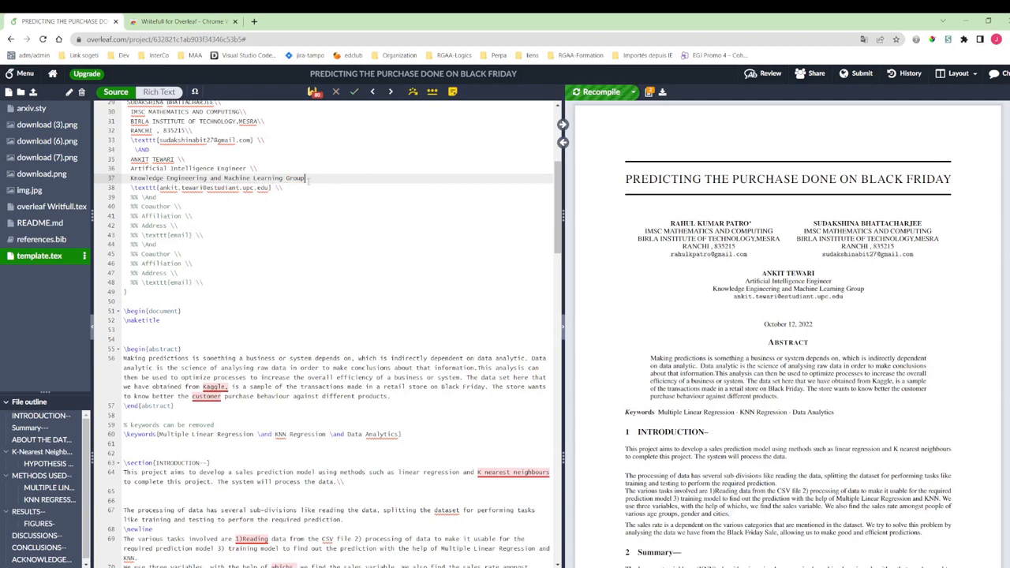
{"action": "left_click", "coordinate": [633, 91]}
{"action": "left_click", "coordinate": [503, 170]}
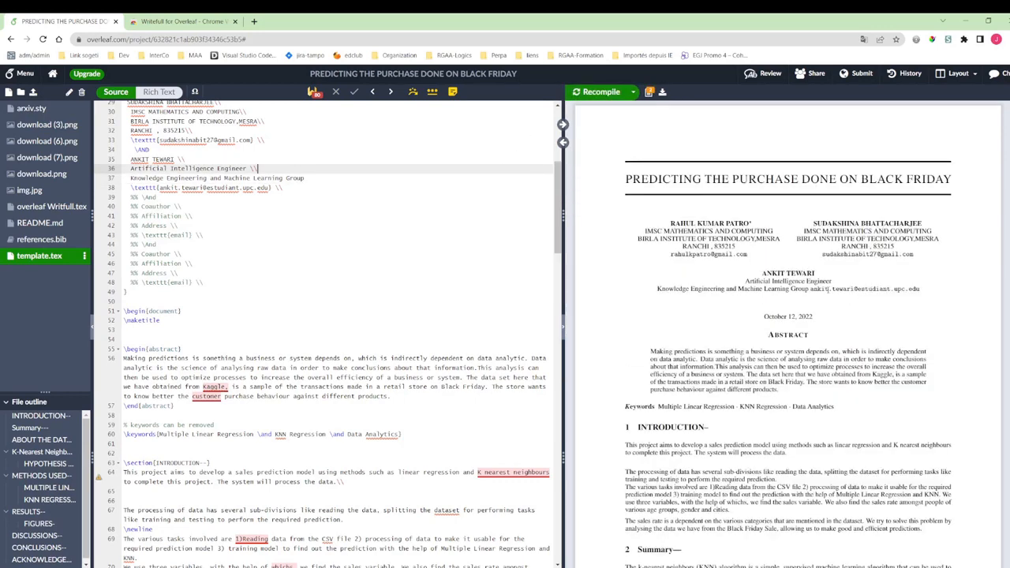
{"action": "left_click_drag", "start_coordinate": [827, 288], "coordinate": [533, 259]}
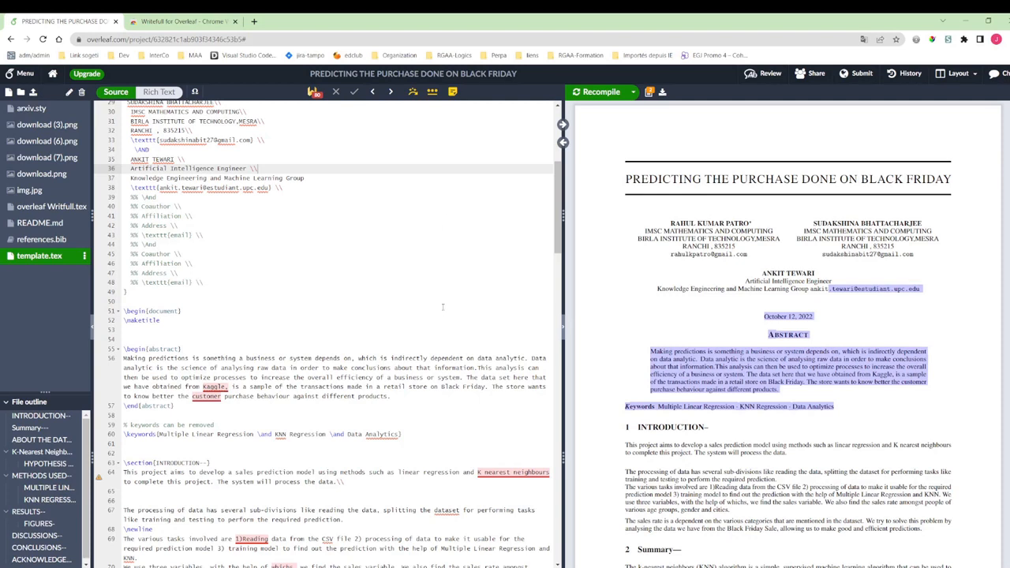
Undo the accepted "Group" suggestion in the author block
{"action": "left_click", "coordinate": [356, 229]}
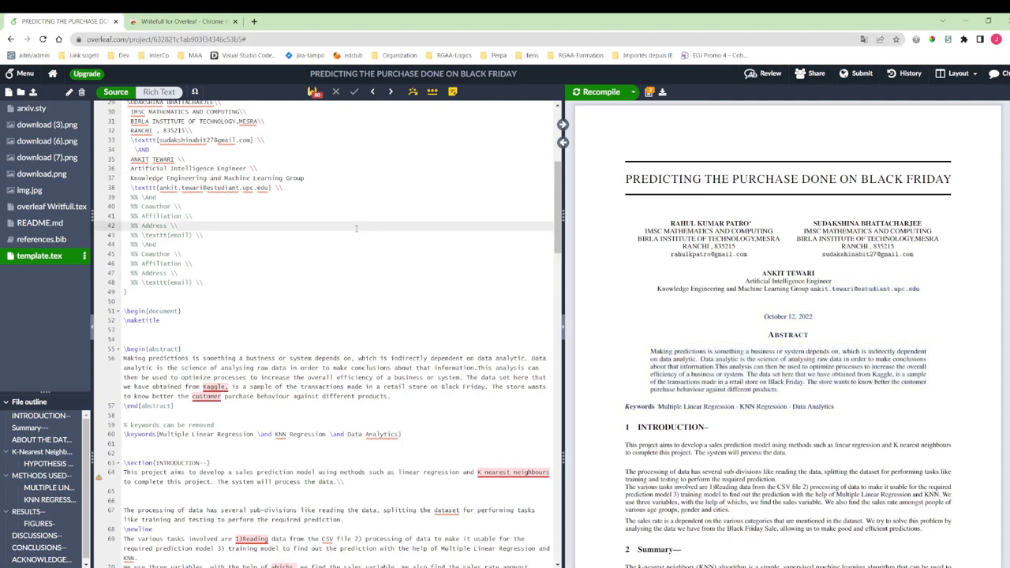
{"action": "key", "text": "ctrl+z"}
{"action": "left_click", "coordinate": [357, 232]}
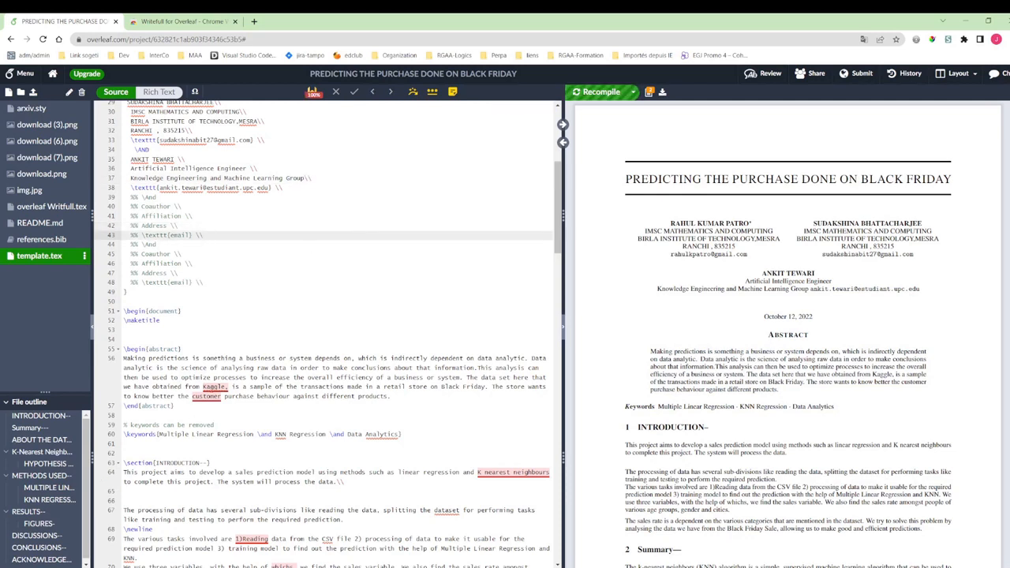
Inspect Writefull's suggestion for "customer" in the abstract, and reject the one for "Kaggle," to keep its comma
{"action": "left_click", "coordinate": [214, 386]}
{"action": "left_click", "coordinate": [194, 396]}
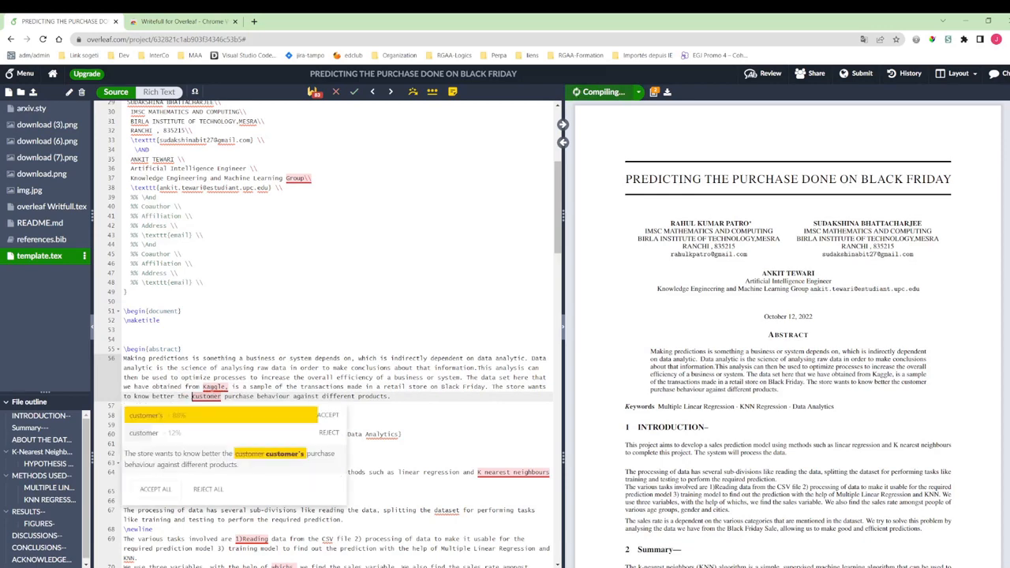
{"action": "left_click", "coordinate": [223, 387]}
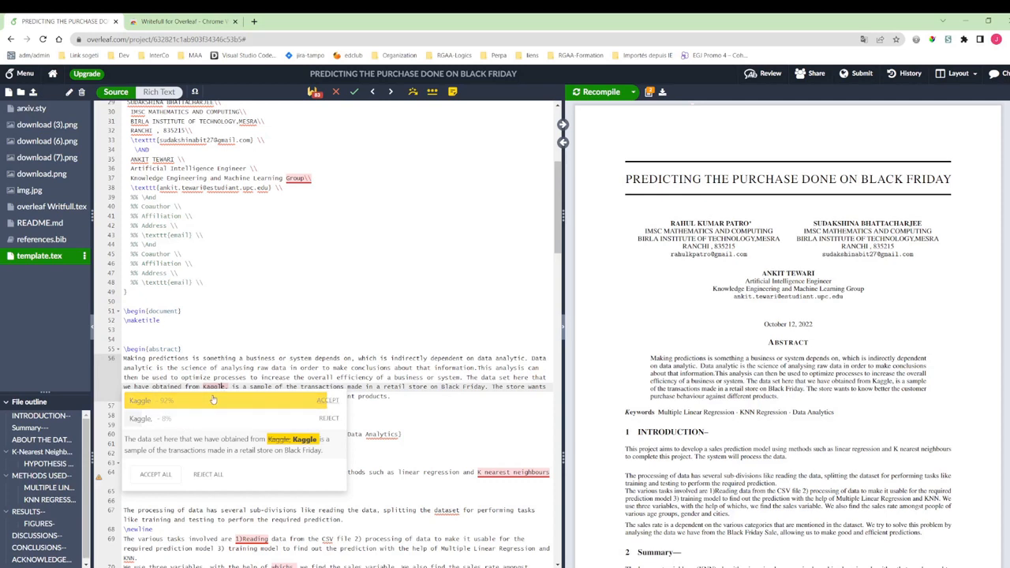
{"action": "scroll", "coordinate": [222, 379], "scroll_direction": "down", "scroll_amount": 1}
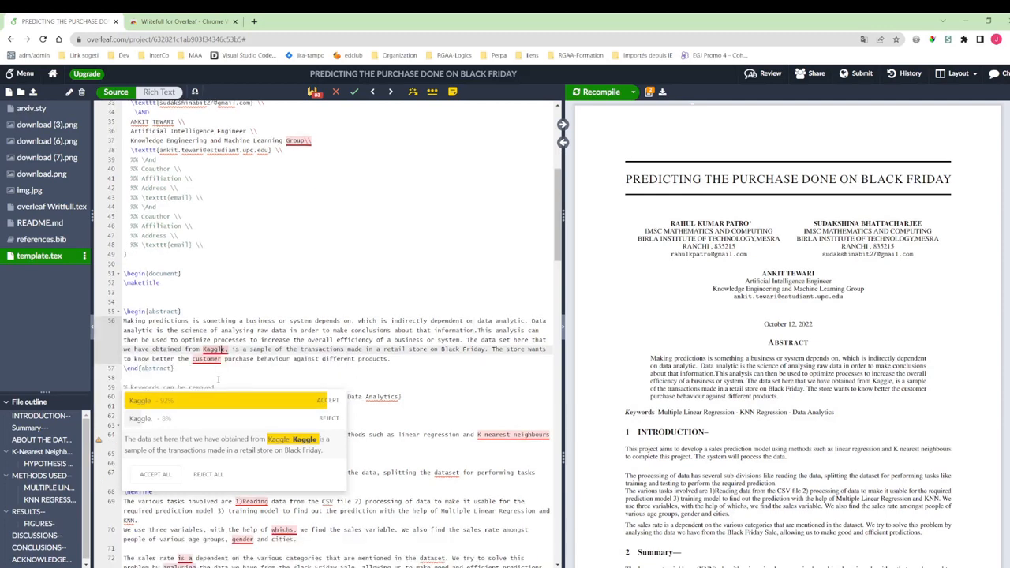
{"action": "left_click", "coordinate": [150, 424]}
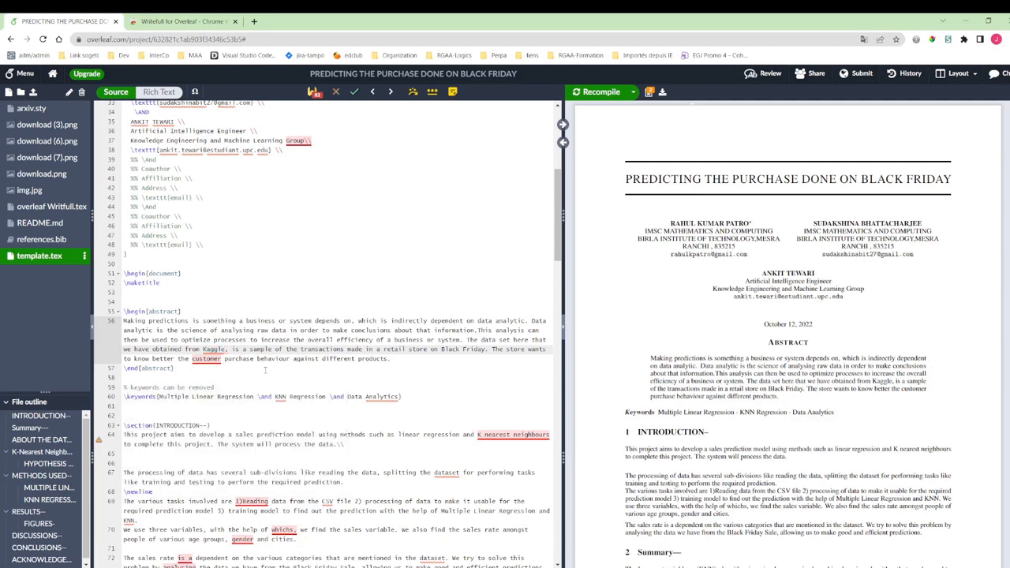
{"action": "left_click", "coordinate": [212, 349]}
Step through Writefull's suggestions in the INTRODUCTION section and accept "1) reading" in place of "1)Reading"
{"action": "scroll", "coordinate": [330, 379], "scroll_direction": "down", "scroll_amount": 2}
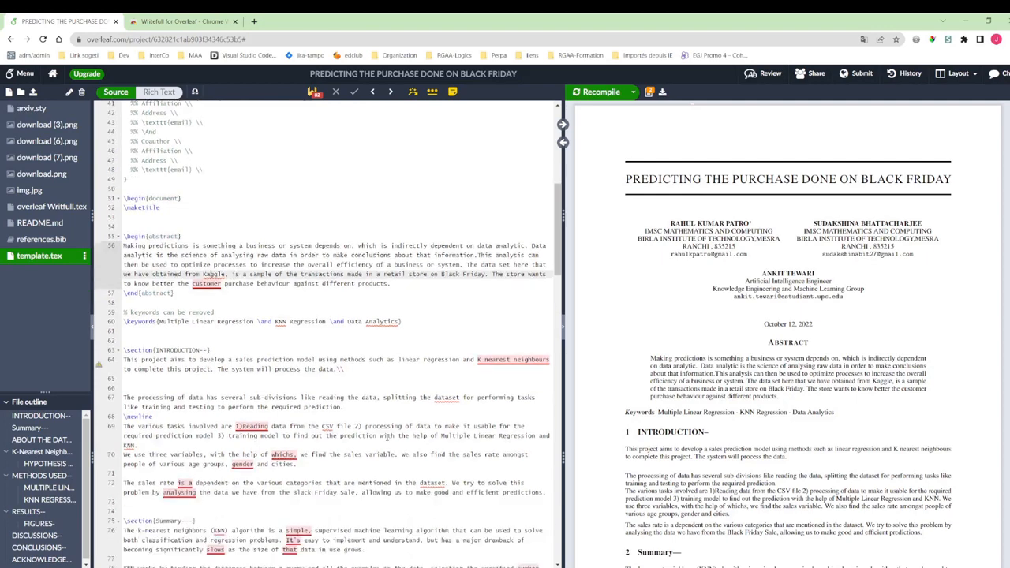
{"action": "left_click", "coordinate": [487, 359]}
{"action": "left_click", "coordinate": [406, 150]}
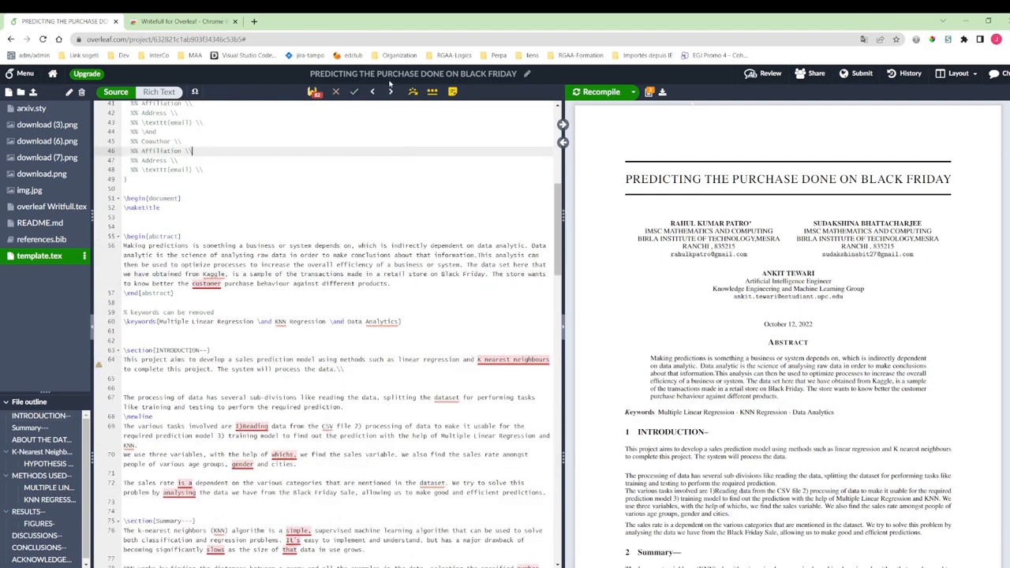
{"action": "left_click", "coordinate": [390, 93]}
{"action": "left_click", "coordinate": [390, 92]}
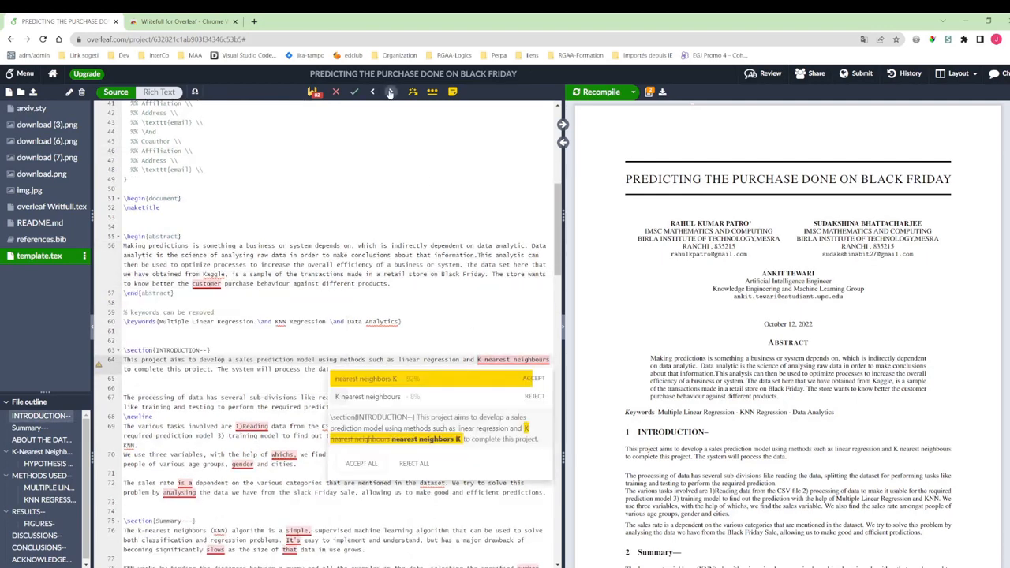
{"action": "left_click", "coordinate": [390, 92]}
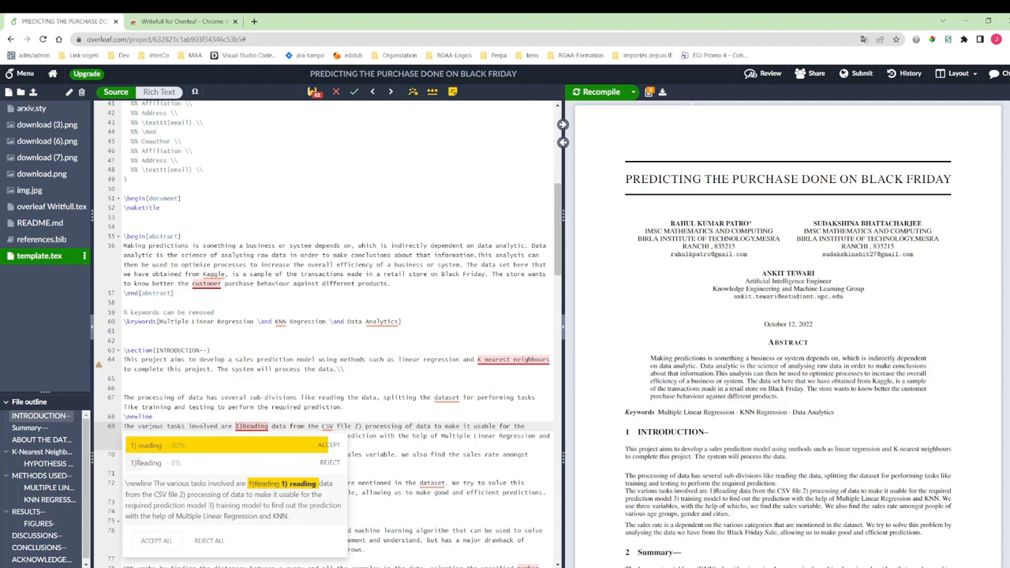
{"action": "left_click", "coordinate": [148, 453]}
Delete the entire abstract block, from \begin{abstract} to \end{abstract}, between \maketitle and the keywords comment
{"action": "scroll", "coordinate": [273, 449], "scroll_direction": "down", "scroll_amount": 6}
{"action": "scroll", "coordinate": [273, 448], "scroll_direction": "down", "scroll_amount": 8}
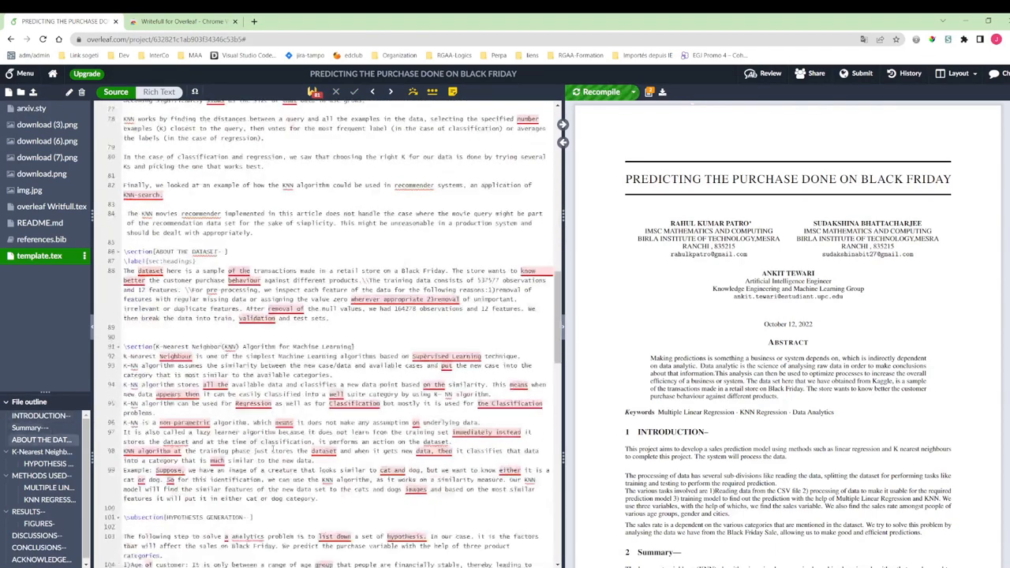
{"action": "scroll", "coordinate": [367, 327], "scroll_direction": "up", "scroll_amount": 3}
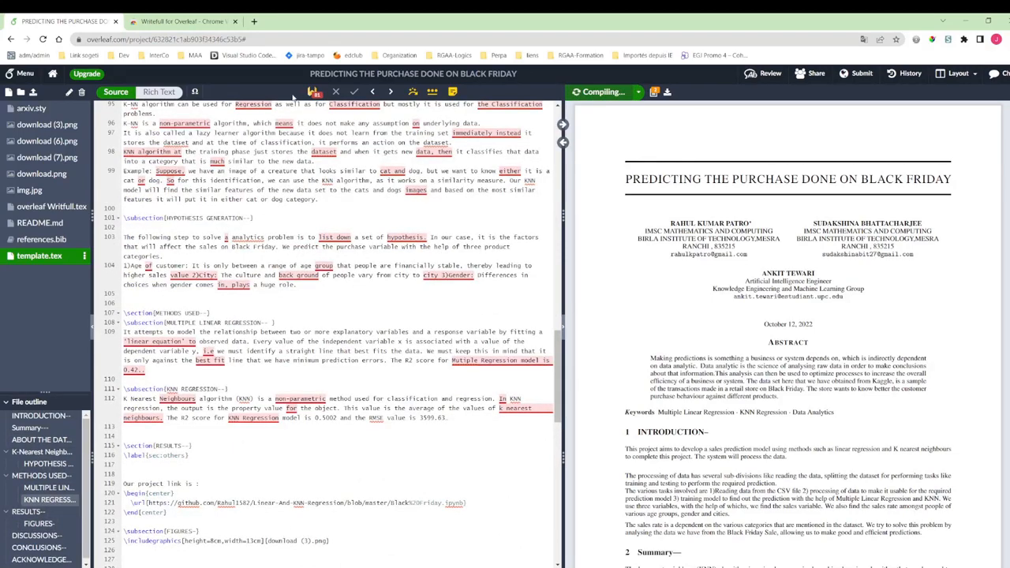
{"action": "scroll", "coordinate": [337, 229], "scroll_direction": "up", "scroll_amount": 8}
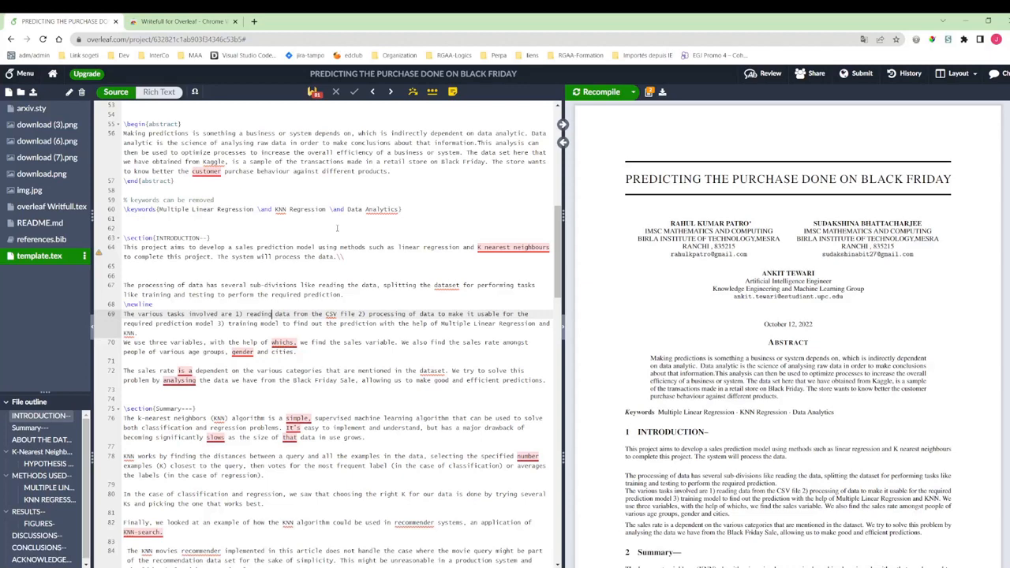
{"action": "scroll", "coordinate": [299, 173], "scroll_direction": "up", "scroll_amount": 2}
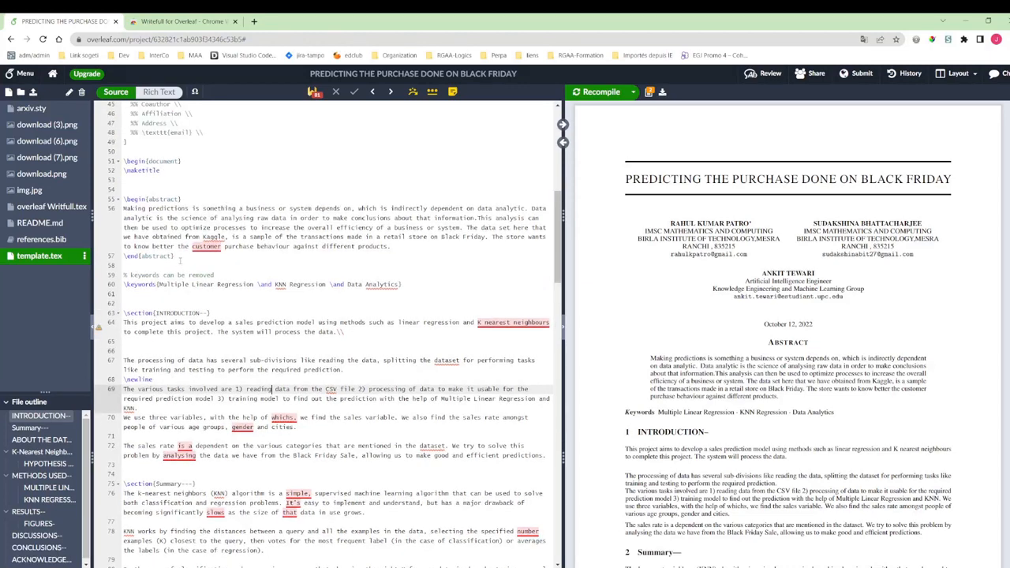
{"action": "left_click_drag", "start_coordinate": [181, 256], "coordinate": [136, 181]}
{"action": "key", "text": "BackSpace"}
{"action": "key", "text": "BackSpace"}
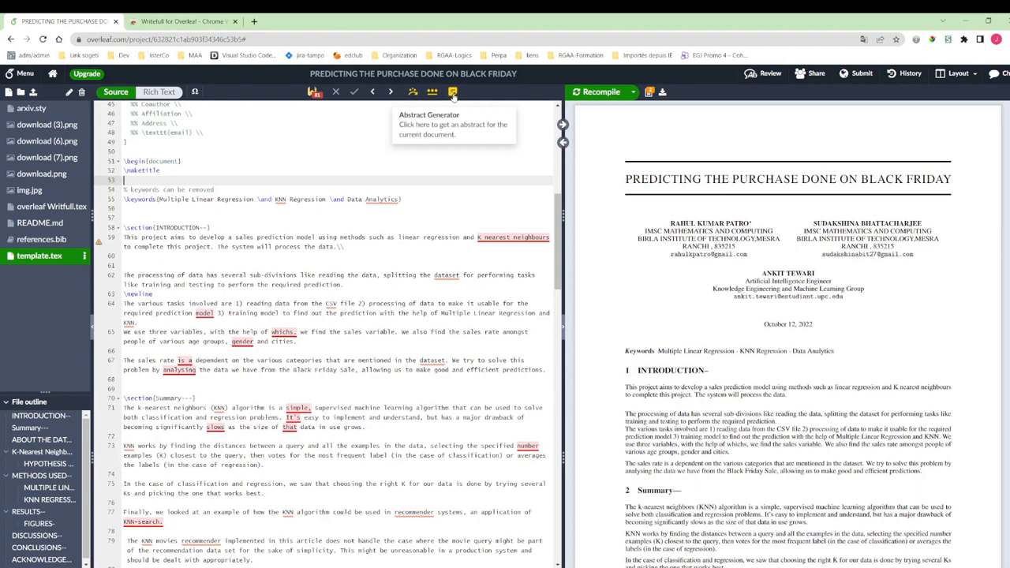
Generate an abstract for the document with Writefull's Abstract Generator and copy its full text
{"action": "left_click", "coordinate": [453, 92]}
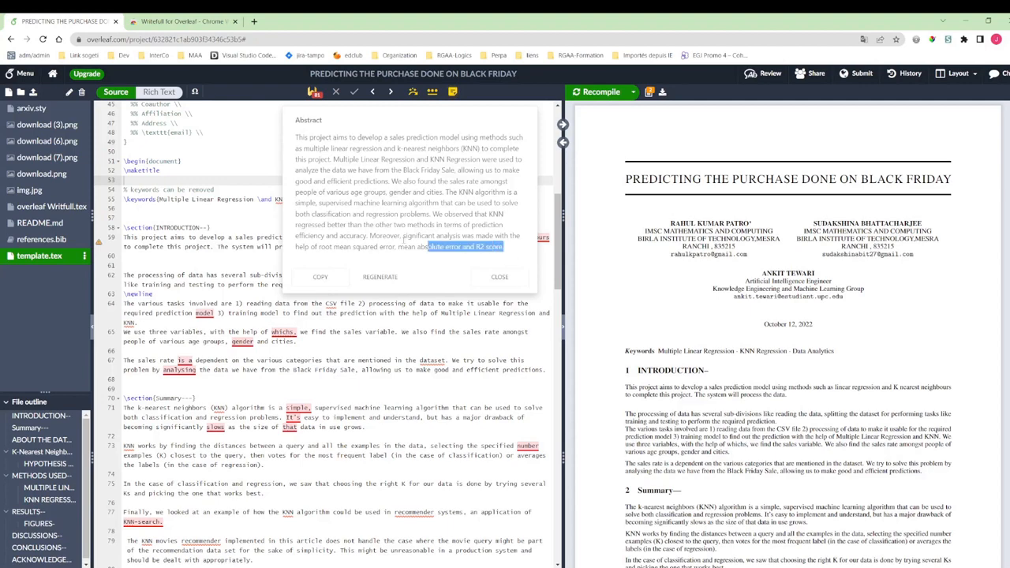
{"action": "left_click_drag", "start_coordinate": [504, 249], "coordinate": [284, 138]}
{"action": "key", "text": "ctrl+c"}
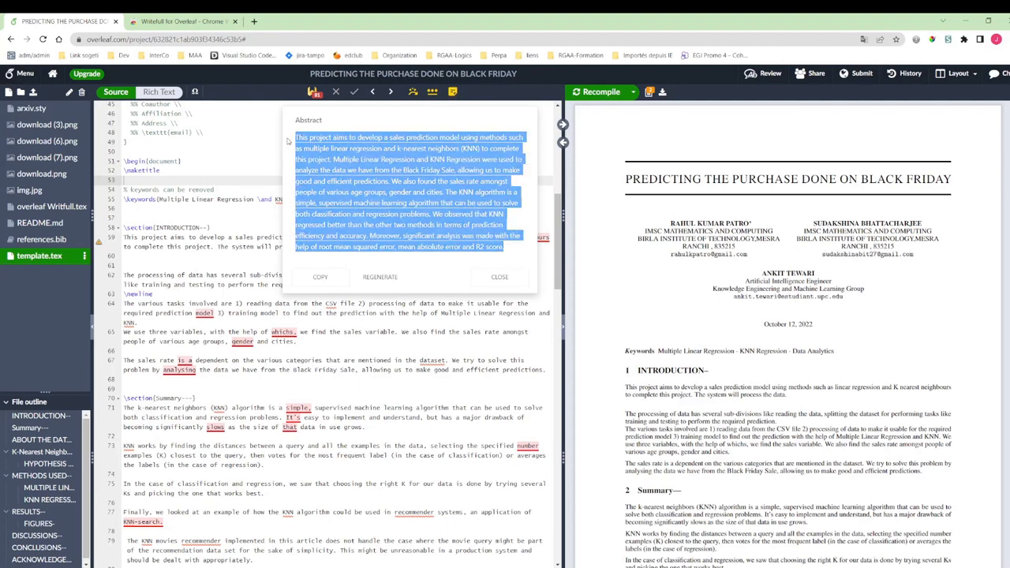
Add a section titled "Abstract" directly below the keywords line
{"action": "left_click", "coordinate": [185, 210]}
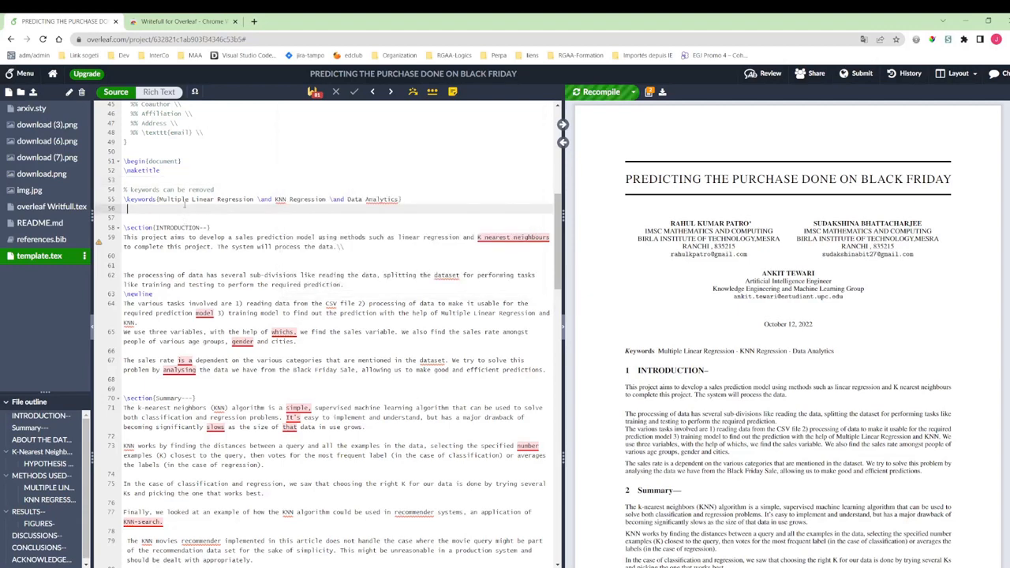
{"action": "type", "text": "\\secti"}
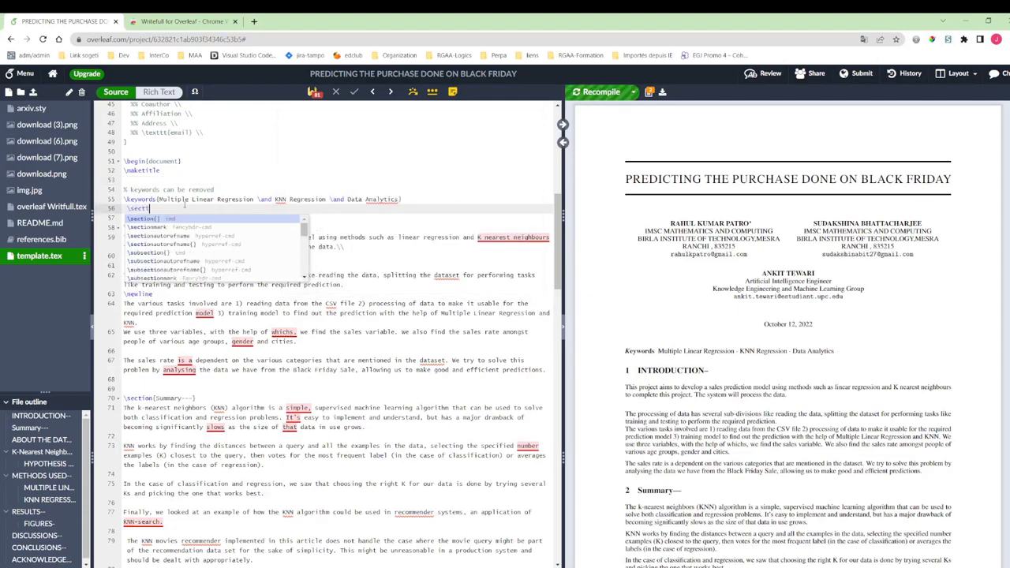
{"action": "type", "text": "on"}
{"action": "key", "text": "Return"}
{"action": "type", "text": "A"}
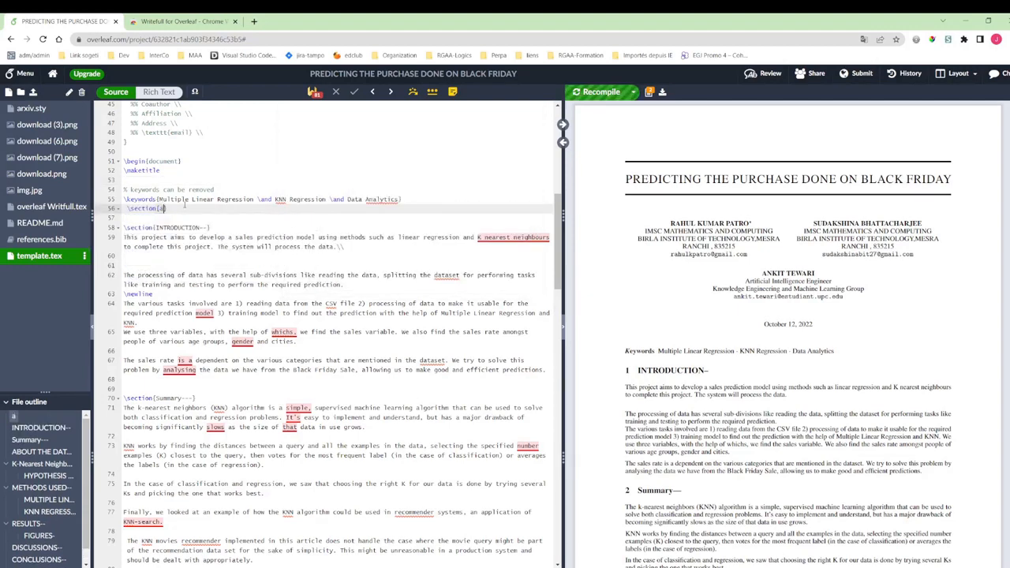
{"action": "type", "text": "bstract"}
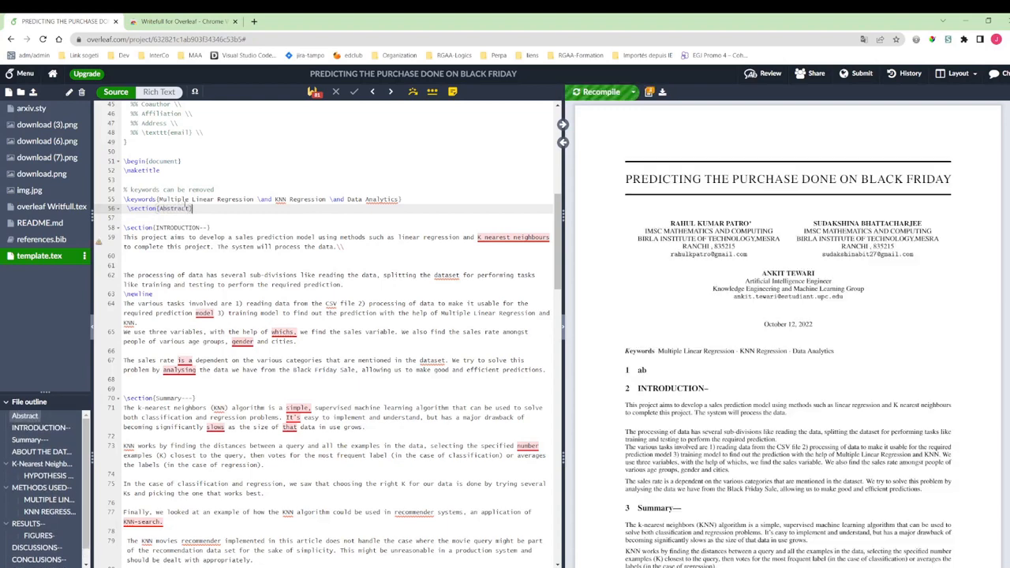
Paste the generated abstract text under the new Abstract heading
{"action": "key", "text": "Return"}
{"action": "key", "text": "ctrl+v"}
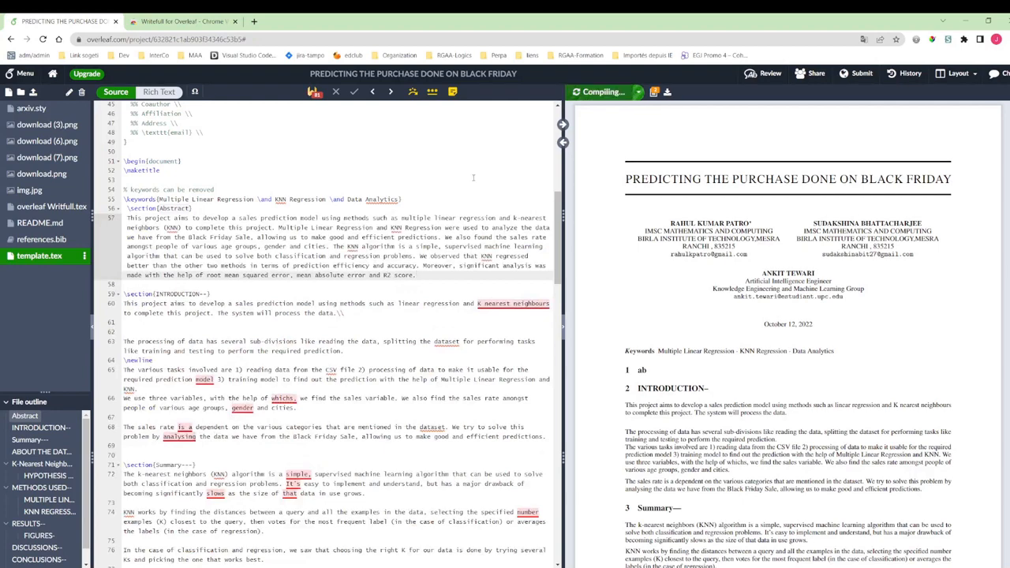
{"action": "left_click", "coordinate": [475, 288]}
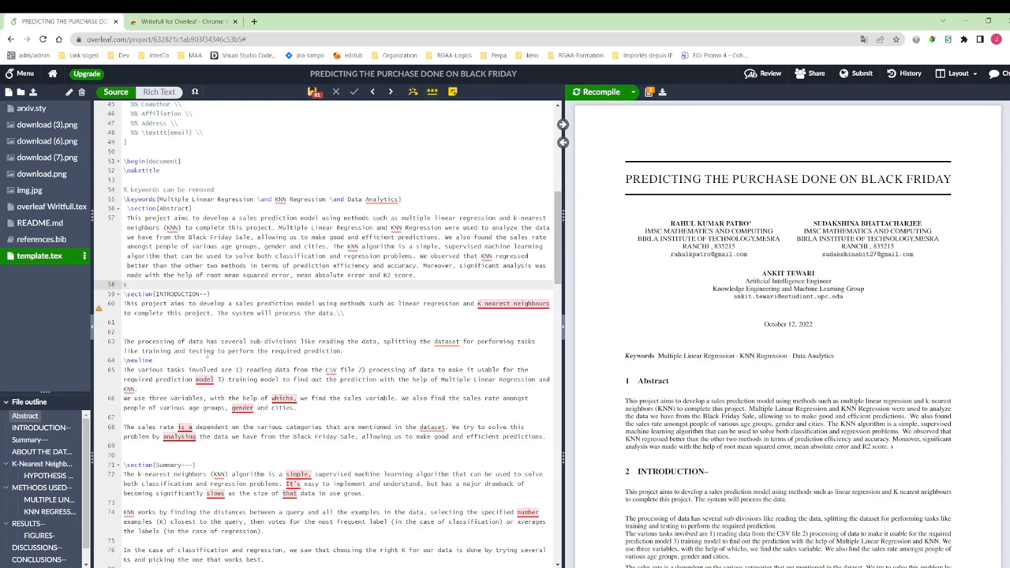
Remove the title of the K-Nearest Neighbor(KNN) Algorithm for Machine Learning section, leaving an empty \section{} command
{"action": "scroll", "coordinate": [209, 356], "scroll_direction": "down", "scroll_amount": 5}
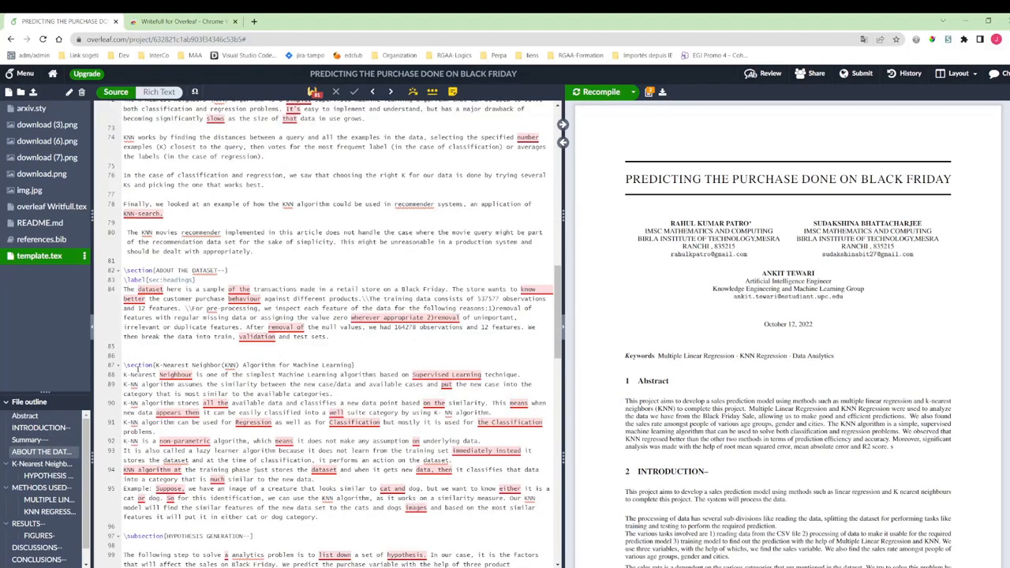
{"action": "left_click_drag", "start_coordinate": [123, 364], "coordinate": [375, 364]}
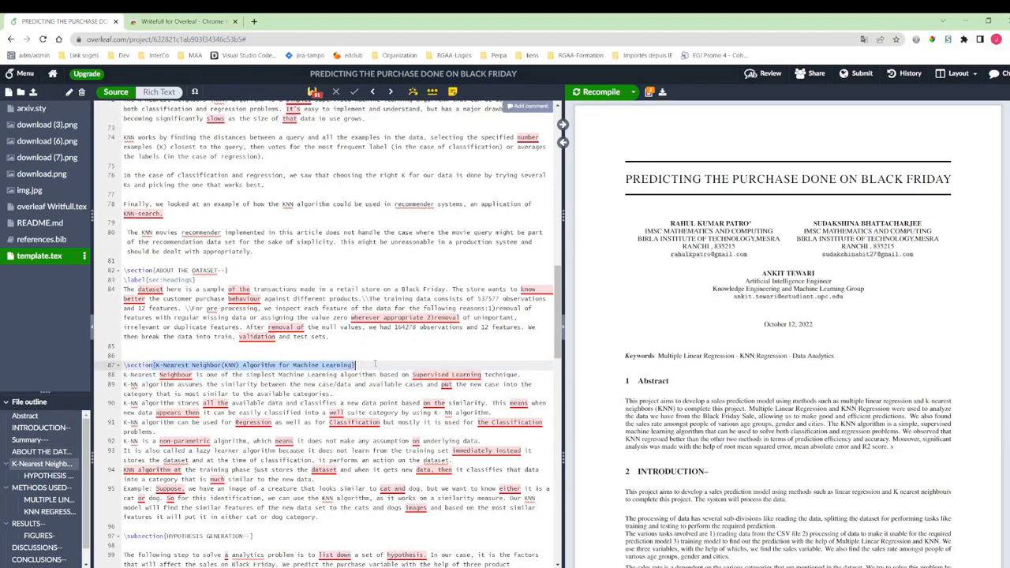
{"action": "key", "text": "BackSpace"}
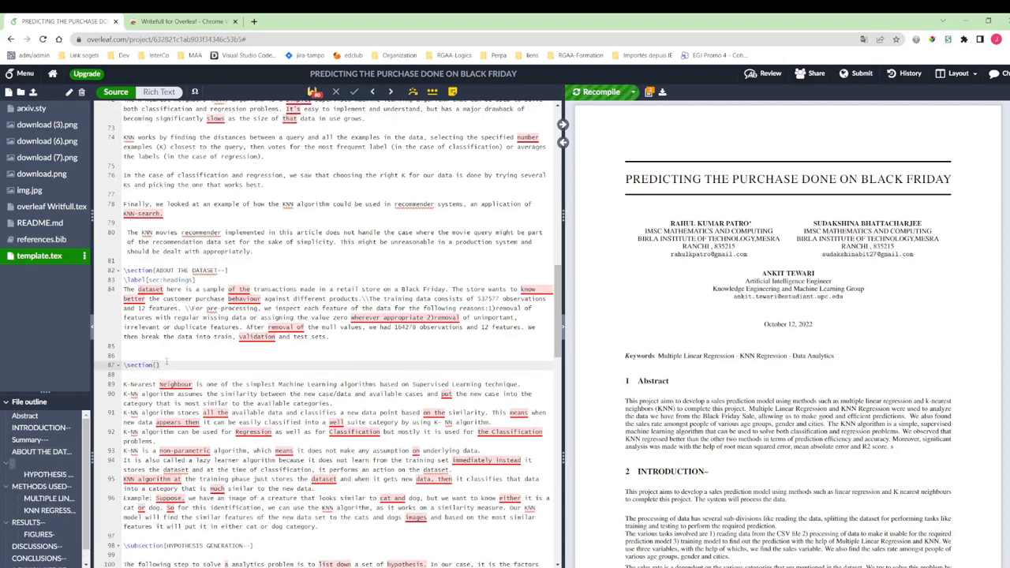
{"action": "type", "text": "{"}
Generate a title from the K-Nearest Neighbour section's body text with Writefull's Title Generator and copy it
{"action": "scroll", "coordinate": [165, 362], "scroll_direction": "down", "scroll_amount": 1}
{"action": "left_click_drag", "start_coordinate": [319, 490], "coordinate": [115, 348]}
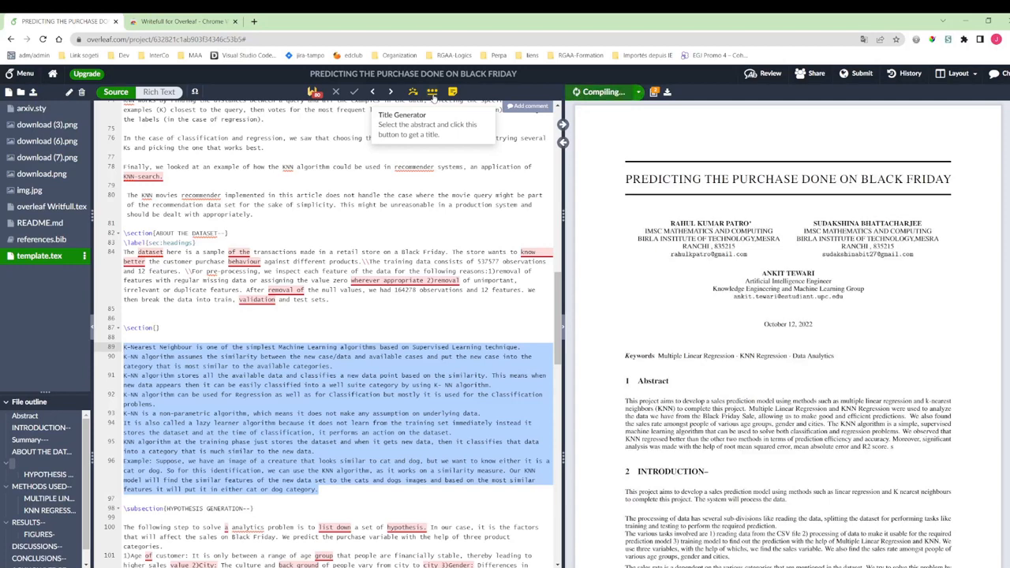
{"action": "left_click", "coordinate": [433, 95]}
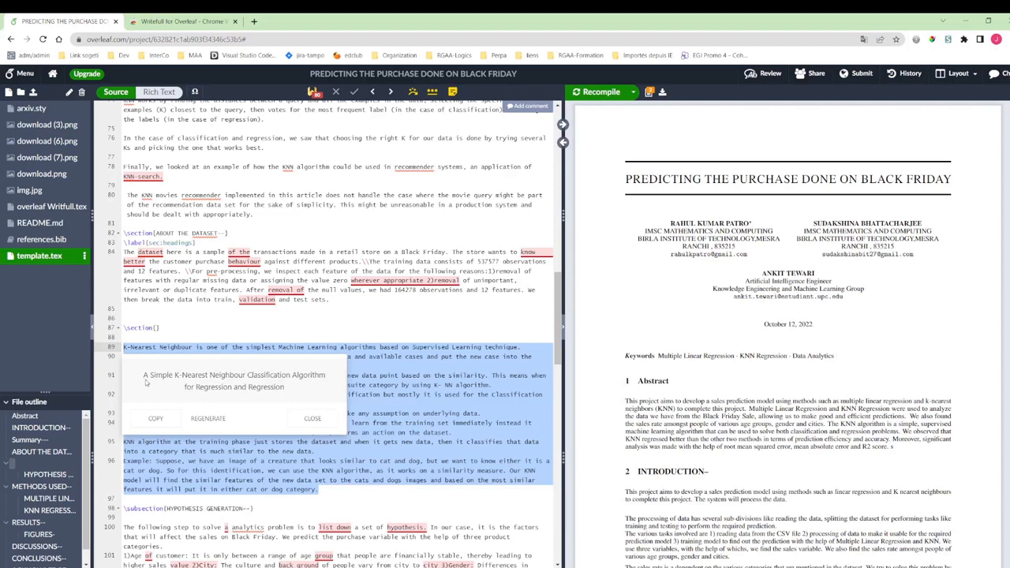
{"action": "left_click_drag", "start_coordinate": [144, 372], "coordinate": [289, 394]}
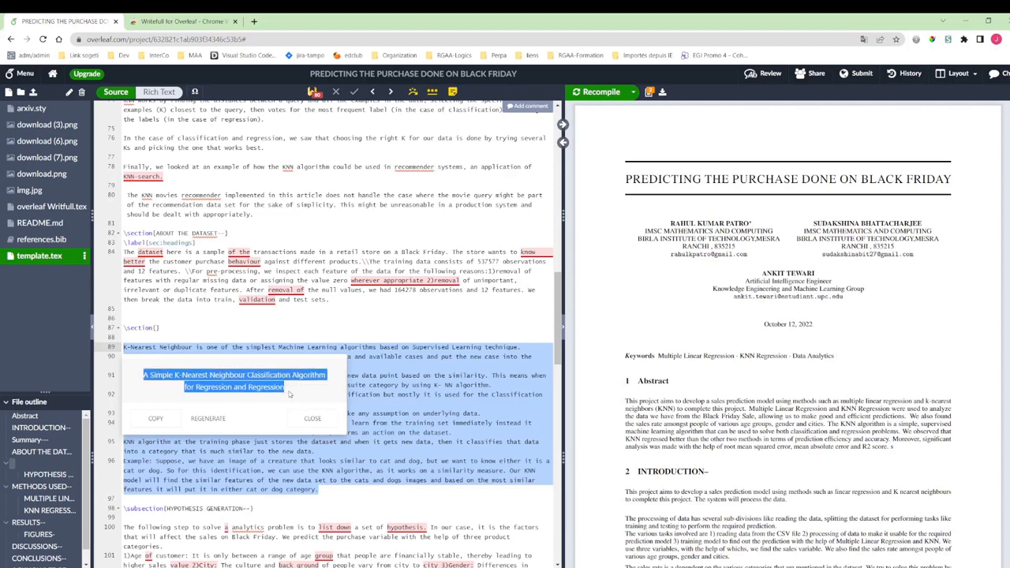
{"action": "left_click", "coordinate": [155, 419]}
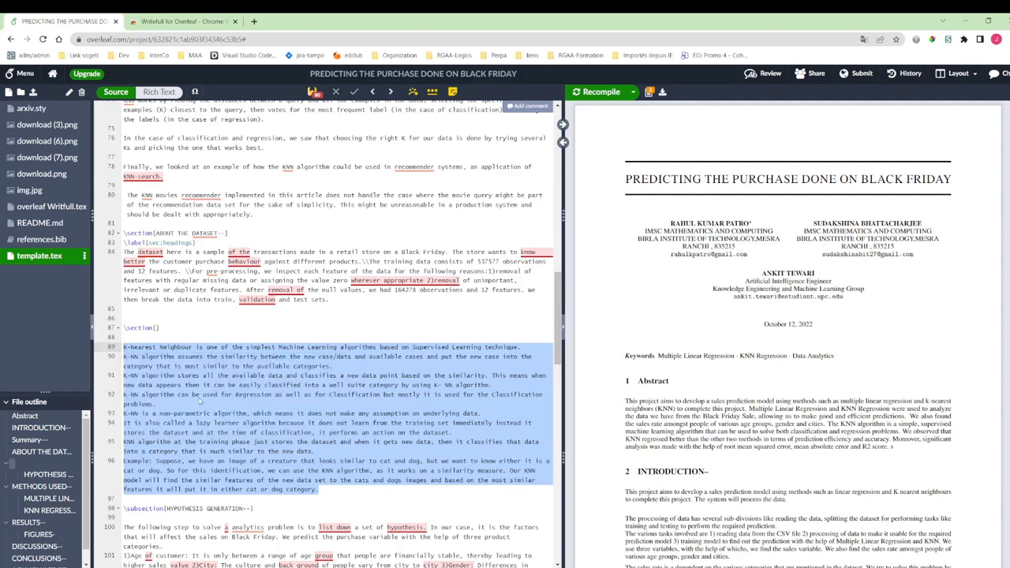
Paste the generated title into the empty \section{} command above the K-Nearest Neighbour text
{"action": "left_click", "coordinate": [156, 327]}
{"action": "right_click", "coordinate": [157, 327]}
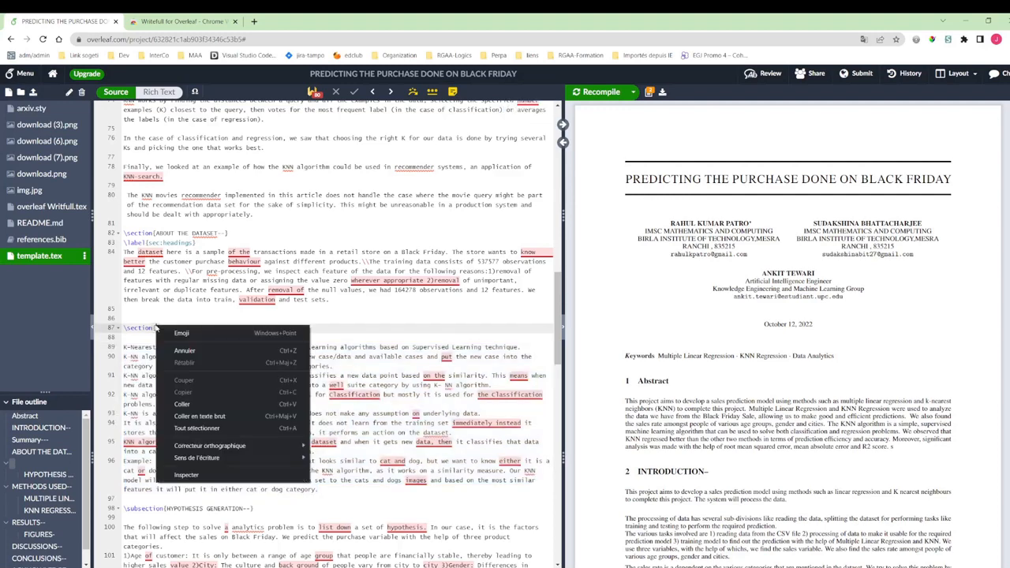
{"action": "left_click", "coordinate": [202, 405]}
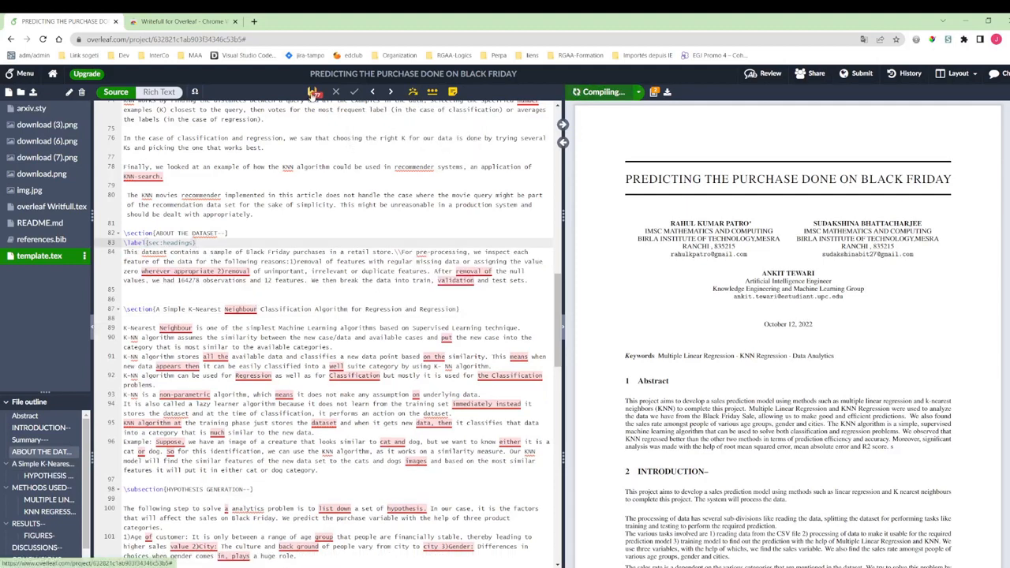
Switch Writefull's language check off and on again, and change its spelling setting to British
{"action": "left_click", "coordinate": [313, 92]}
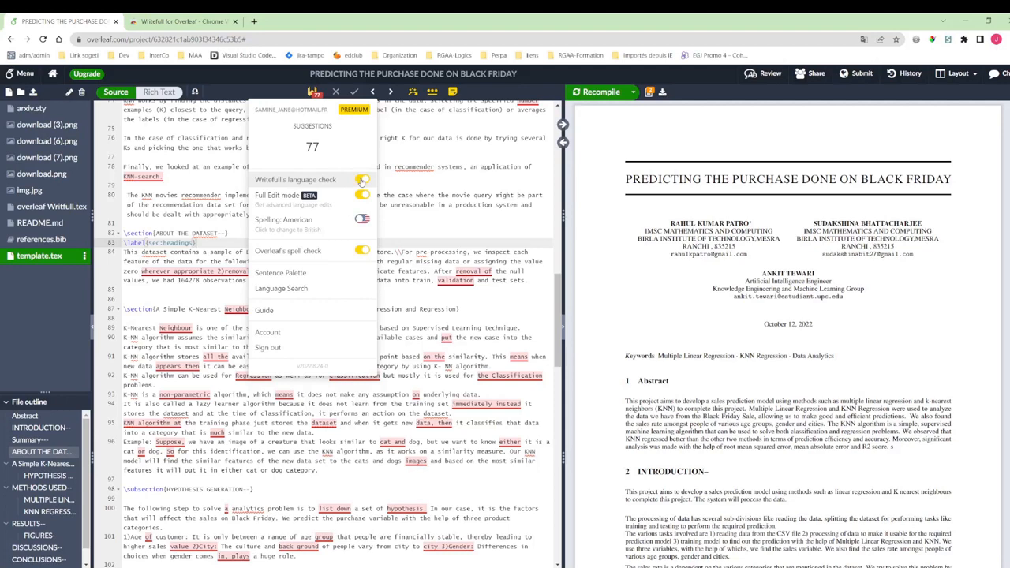
{"action": "left_click", "coordinate": [361, 181]}
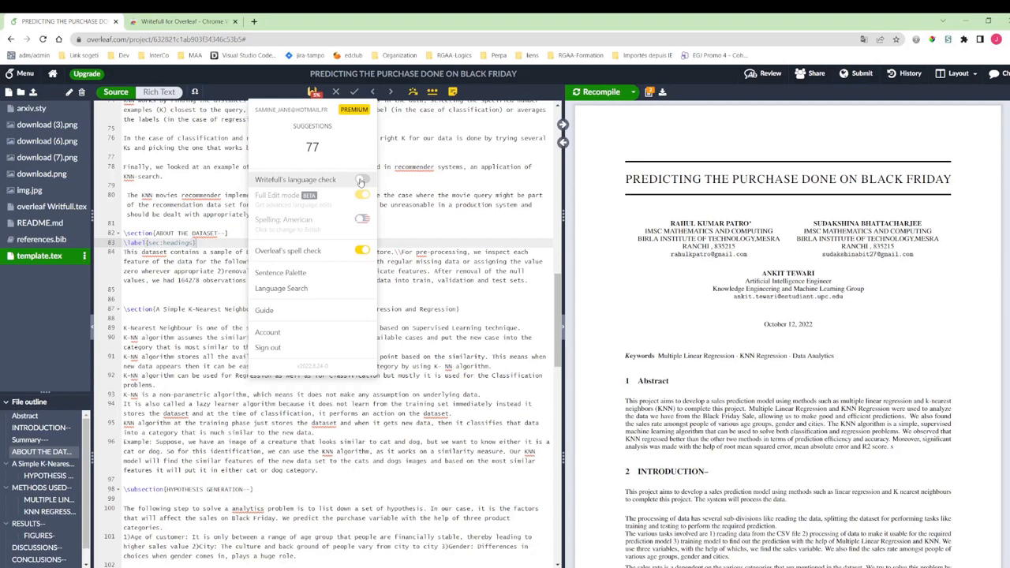
{"action": "left_click", "coordinate": [360, 181]}
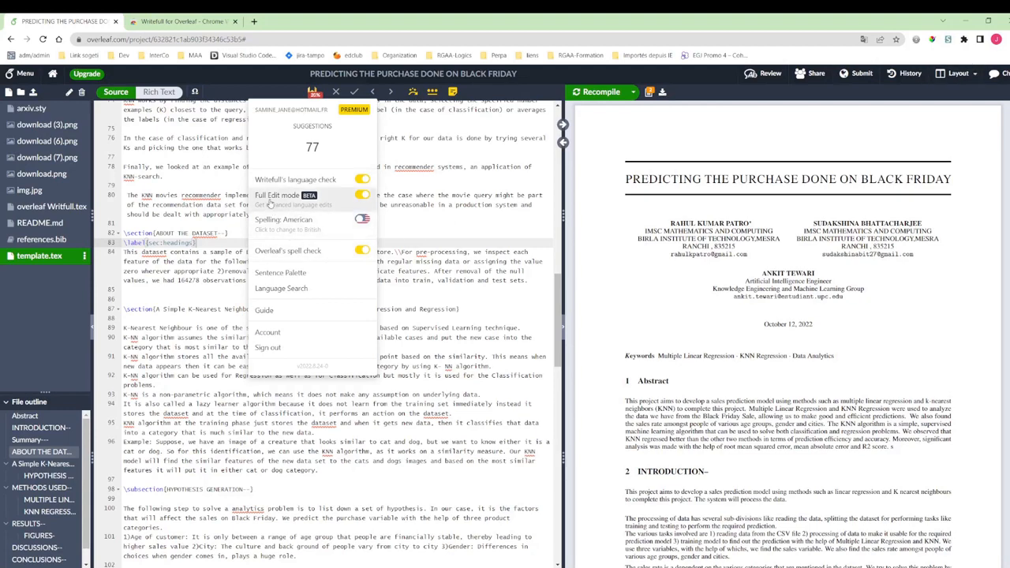
{"action": "scroll", "coordinate": [357, 202], "scroll_direction": "down", "scroll_amount": 3}
{"action": "left_click", "coordinate": [292, 224]}
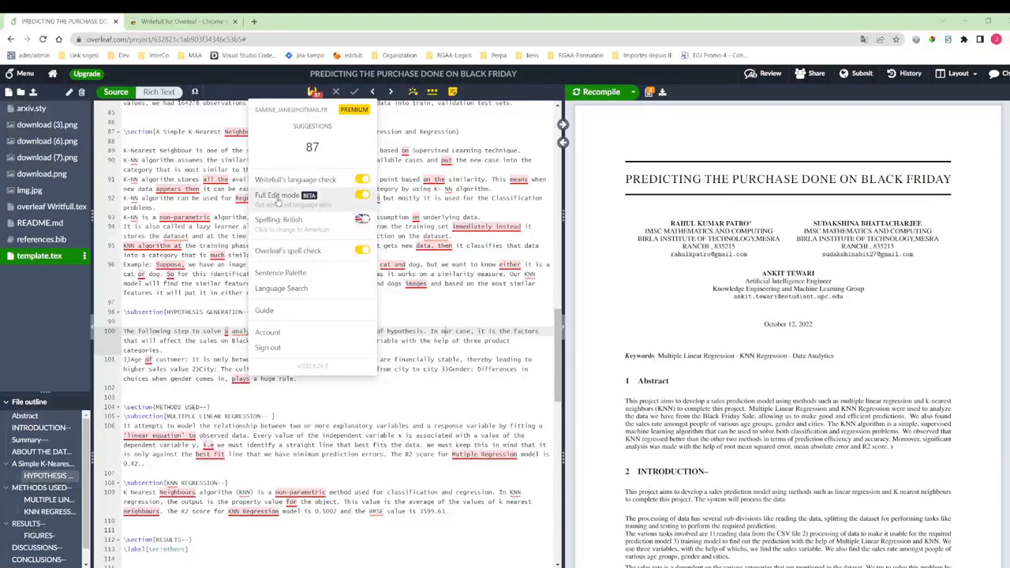
View the Full Edit suggestion for "immediately instead" in the lazy learner sentence without accepting it
{"action": "left_click", "coordinate": [361, 195]}
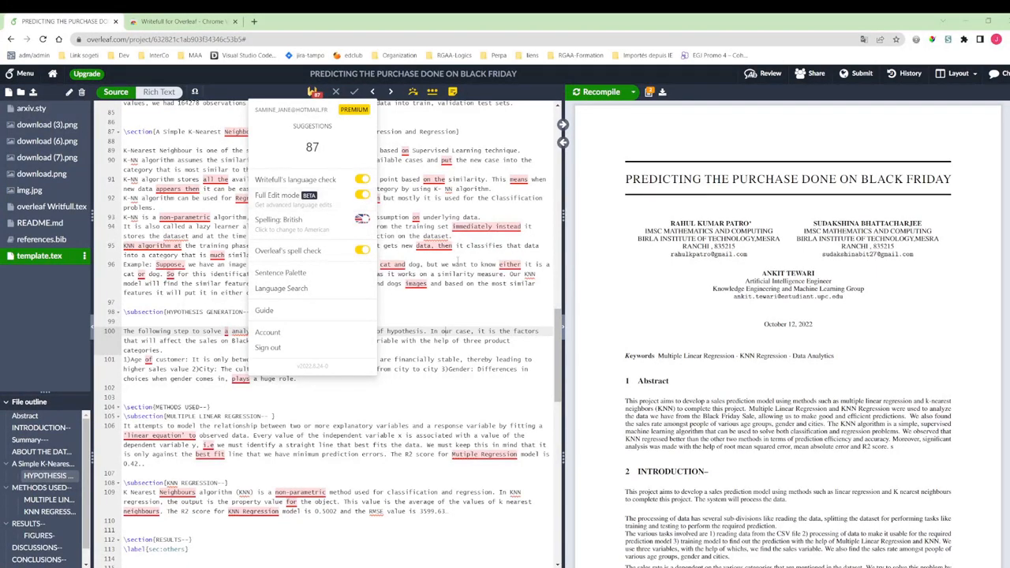
{"action": "left_click", "coordinate": [486, 228]}
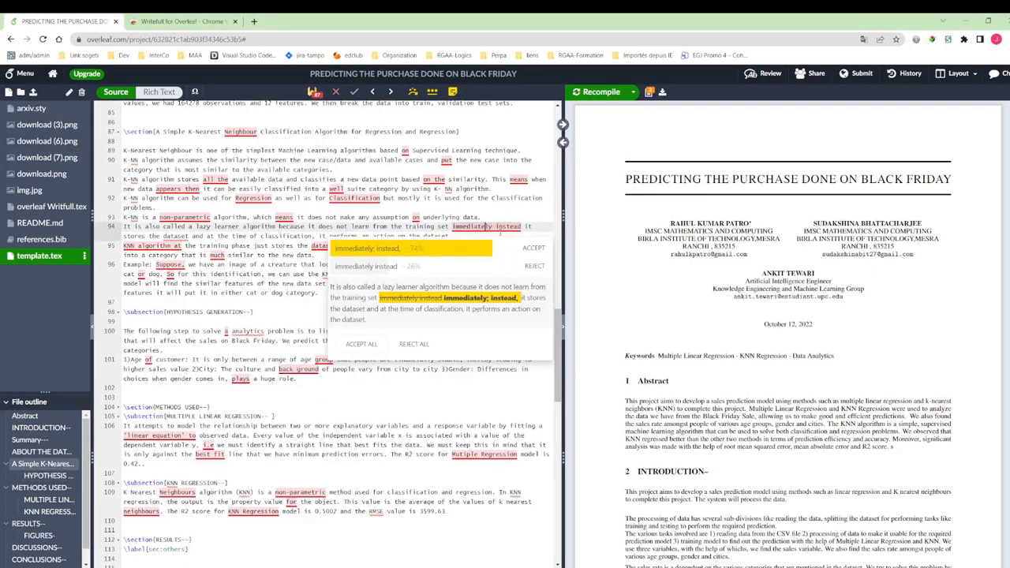
{"action": "left_click_drag", "start_coordinate": [368, 320], "coordinate": [333, 289]}
Switch Full Edit mode off to inspect the basic suggestion for "underlying", and switch the mode on again
{"action": "left_click", "coordinate": [314, 95]}
{"action": "left_click", "coordinate": [362, 195]}
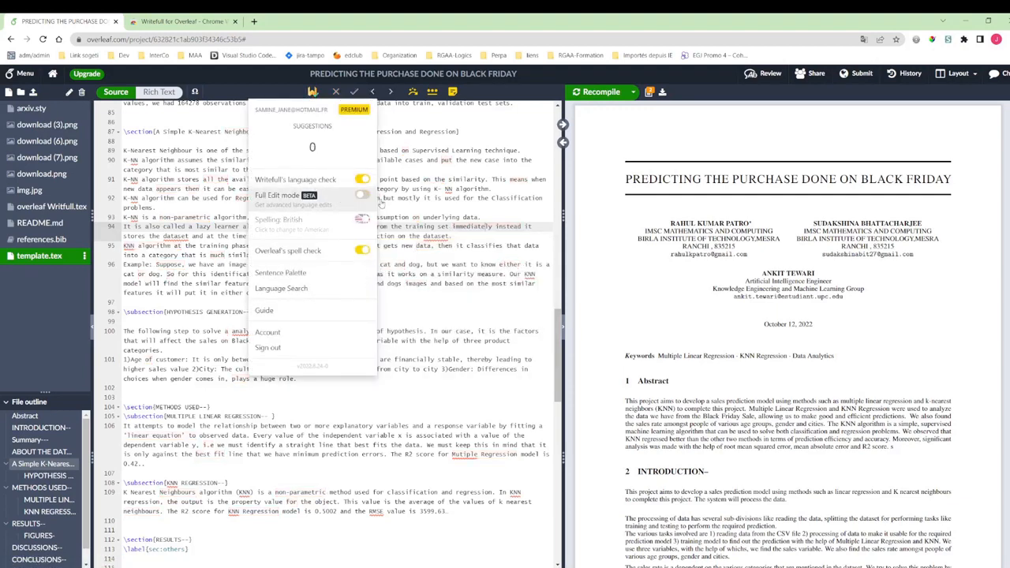
{"action": "left_click", "coordinate": [447, 238]}
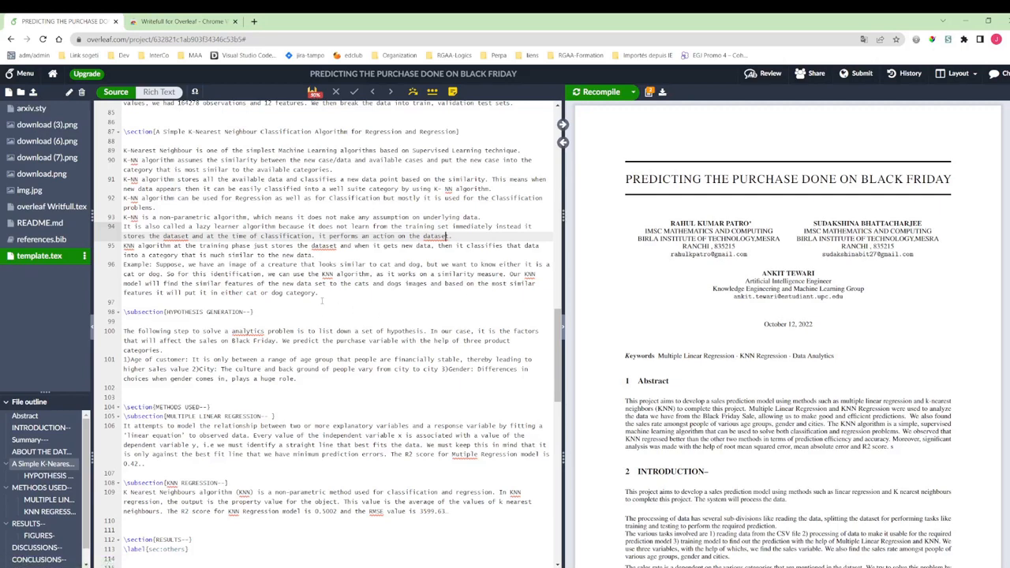
{"action": "left_click", "coordinate": [313, 94]}
{"action": "left_click", "coordinate": [461, 284]}
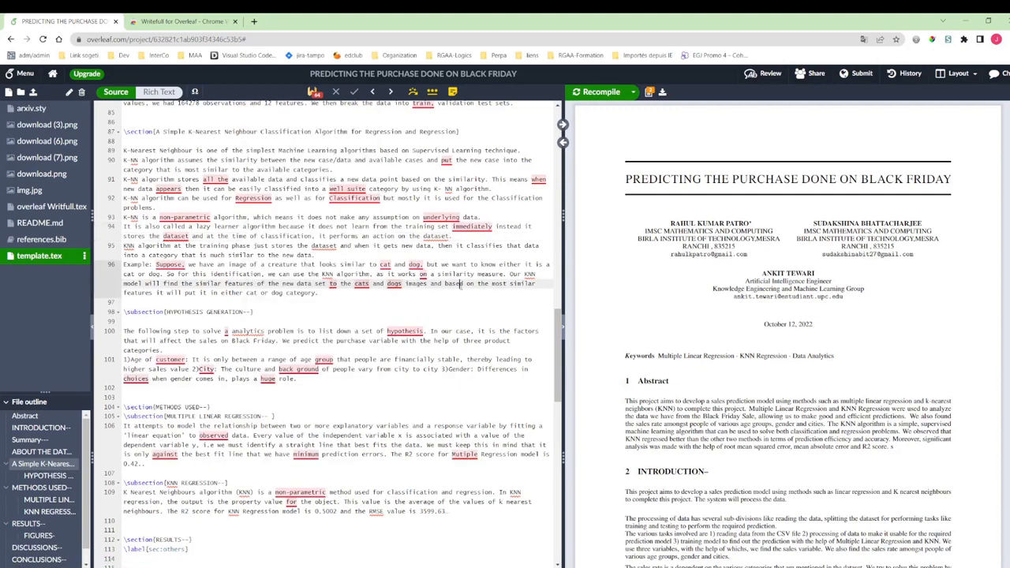
{"action": "left_click", "coordinate": [444, 217]}
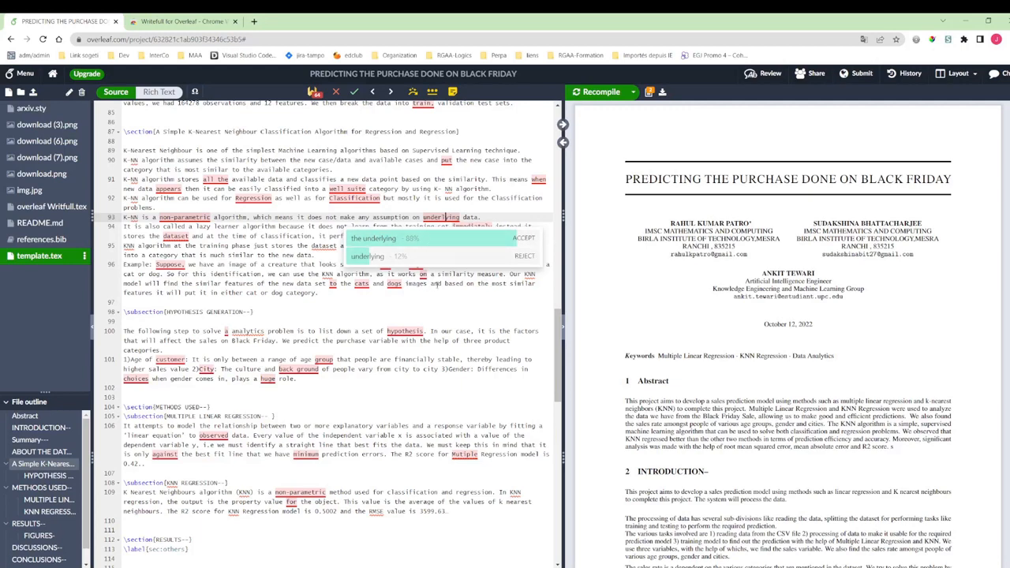
{"action": "left_click", "coordinate": [312, 93]}
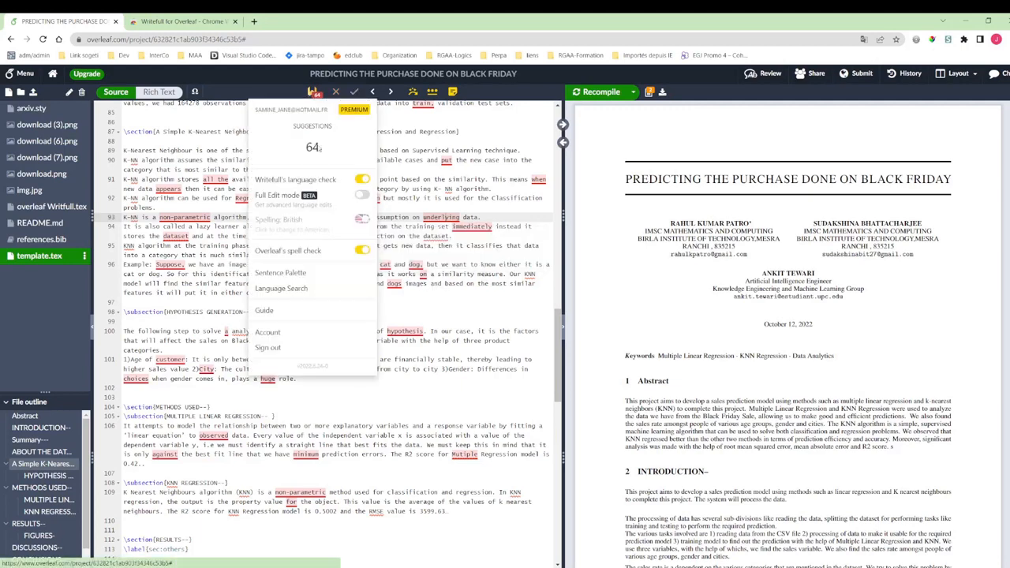
{"action": "left_click", "coordinate": [363, 196]}
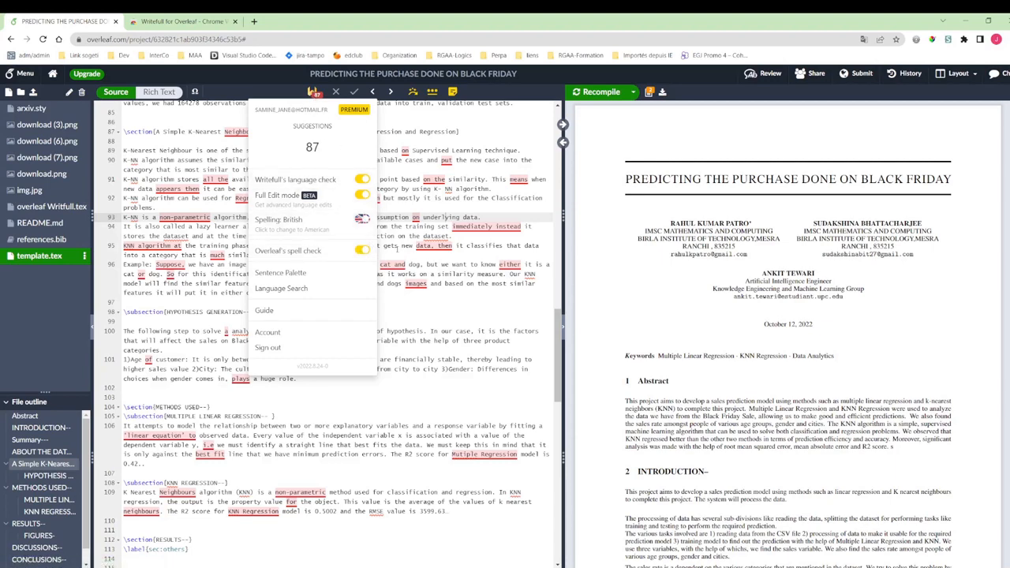
Turn off Writefull's language check and inspect the word "dataset" flagged by Overleaf's spell check in the lazy learner sentence
{"action": "left_click", "coordinate": [360, 180]}
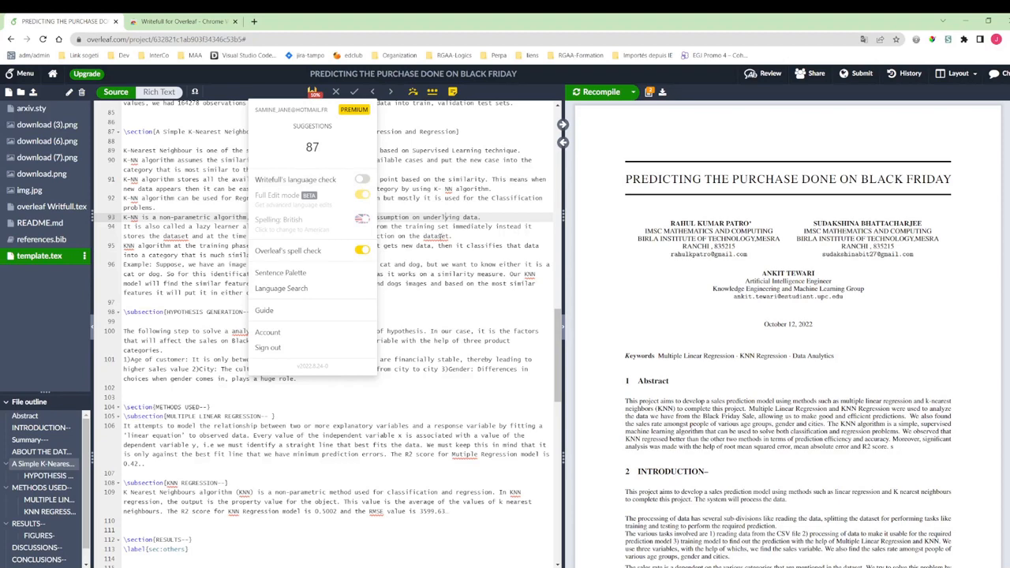
{"action": "left_click", "coordinate": [438, 236]}
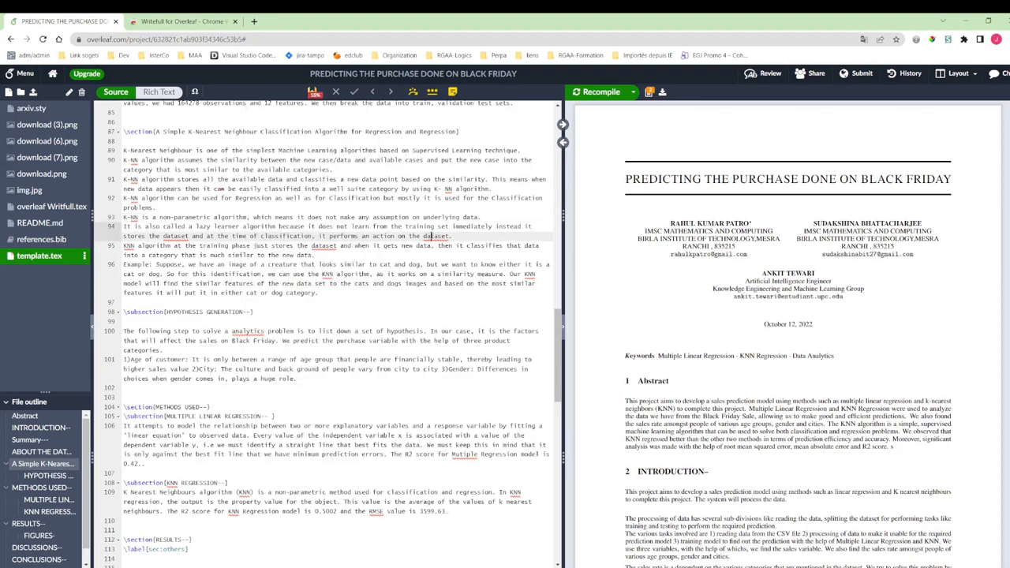
{"action": "right_click", "coordinate": [432, 236]}
{"action": "key", "text": "Escape"}
Turn off Overleaf's spell check and turn Writefull's language check on
{"action": "left_click", "coordinate": [314, 93]}
{"action": "left_click", "coordinate": [363, 252]}
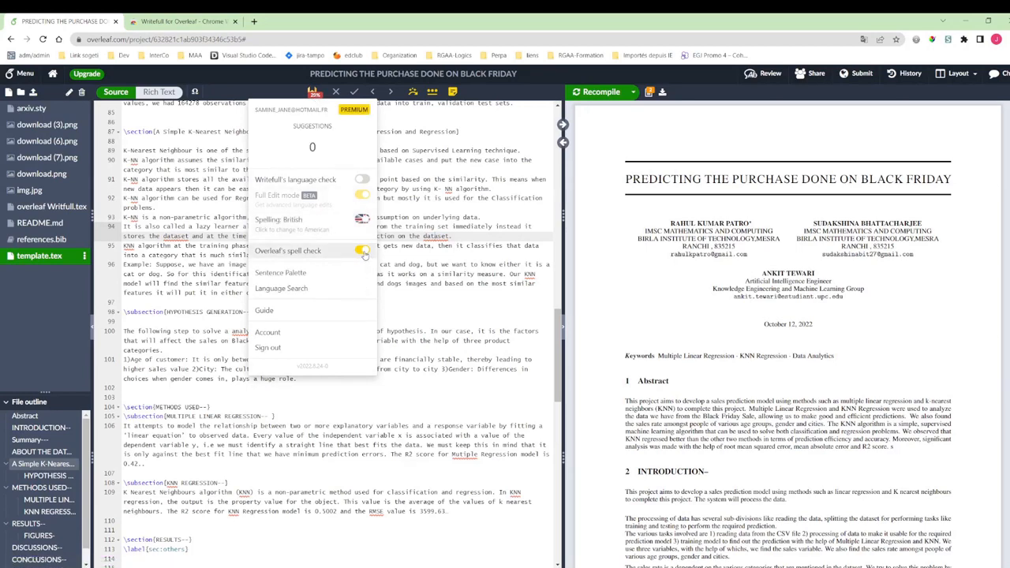
{"action": "left_click", "coordinate": [380, 253]}
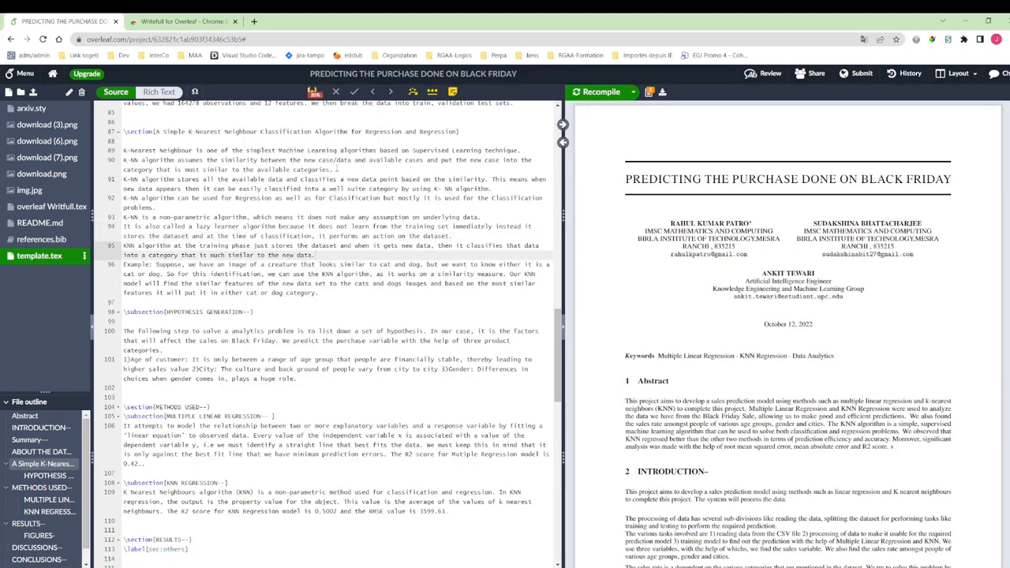
{"action": "left_click", "coordinate": [314, 93]}
{"action": "left_click", "coordinate": [362, 180]}
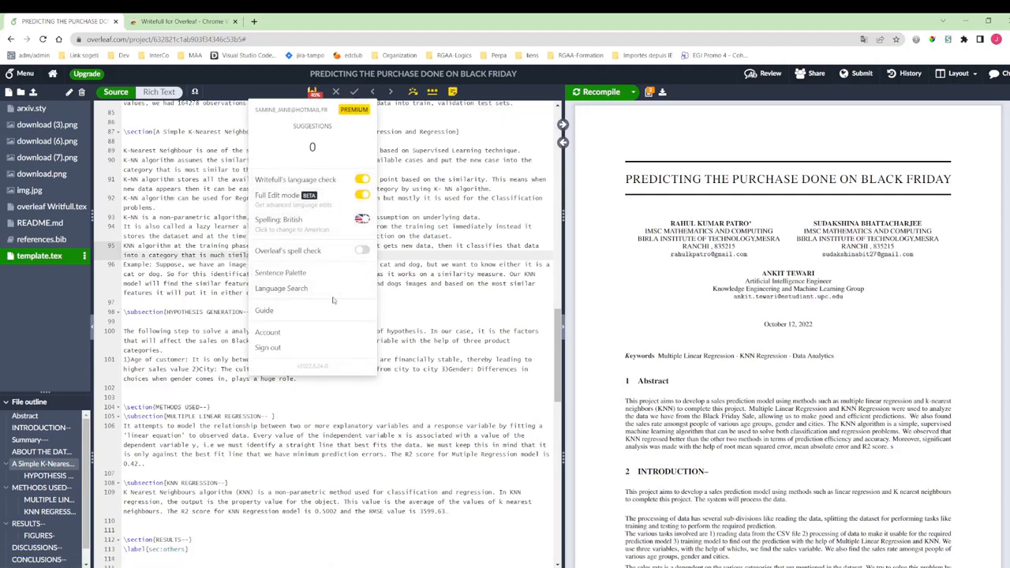
Open the Sentence Palette and browse the Results phrases for Tables / figures and Significant results
{"action": "left_click", "coordinate": [311, 274]}
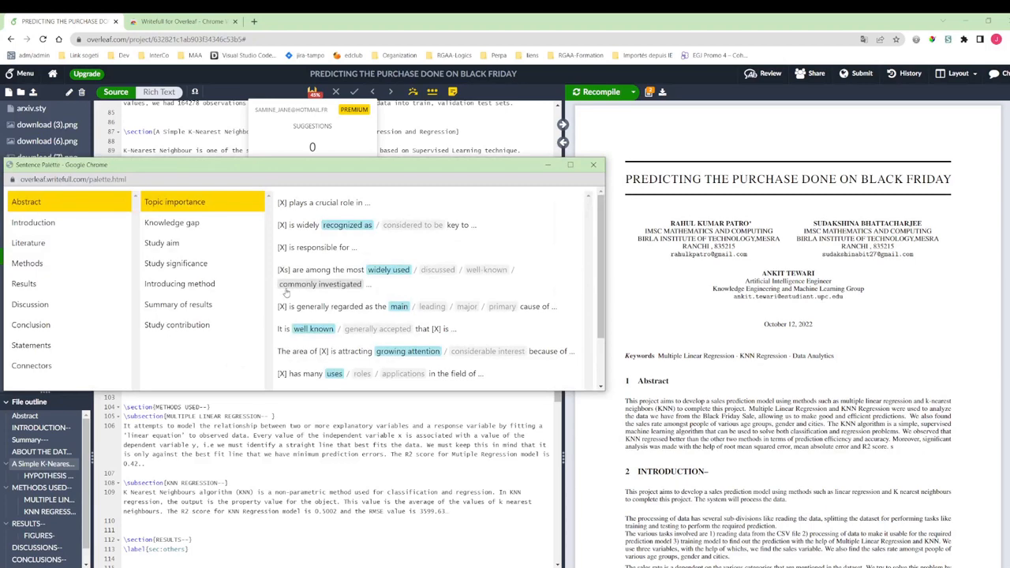
{"action": "left_click_drag", "start_coordinate": [326, 170], "coordinate": [468, 79]}
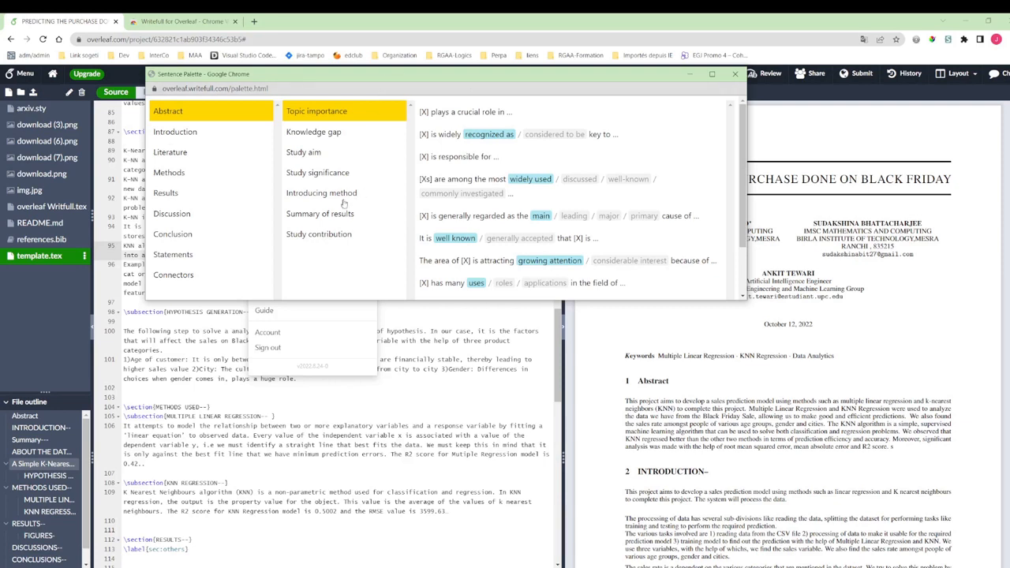
{"action": "left_click", "coordinate": [224, 198]}
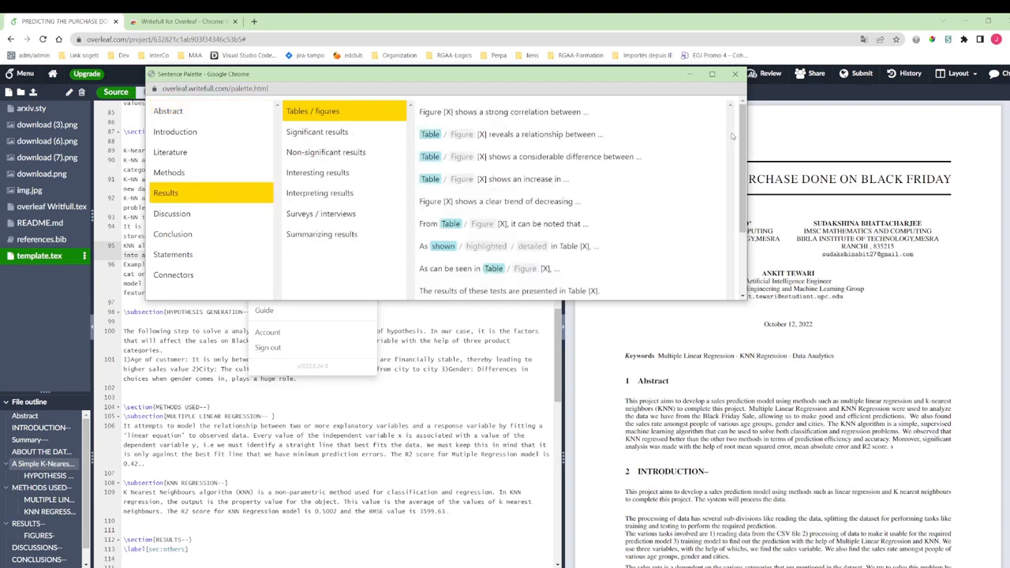
{"action": "left_click_drag", "start_coordinate": [742, 146], "coordinate": [743, 254]}
{"action": "scroll", "coordinate": [710, 137], "scroll_direction": "up", "scroll_amount": 4}
{"action": "left_click", "coordinate": [347, 136]}
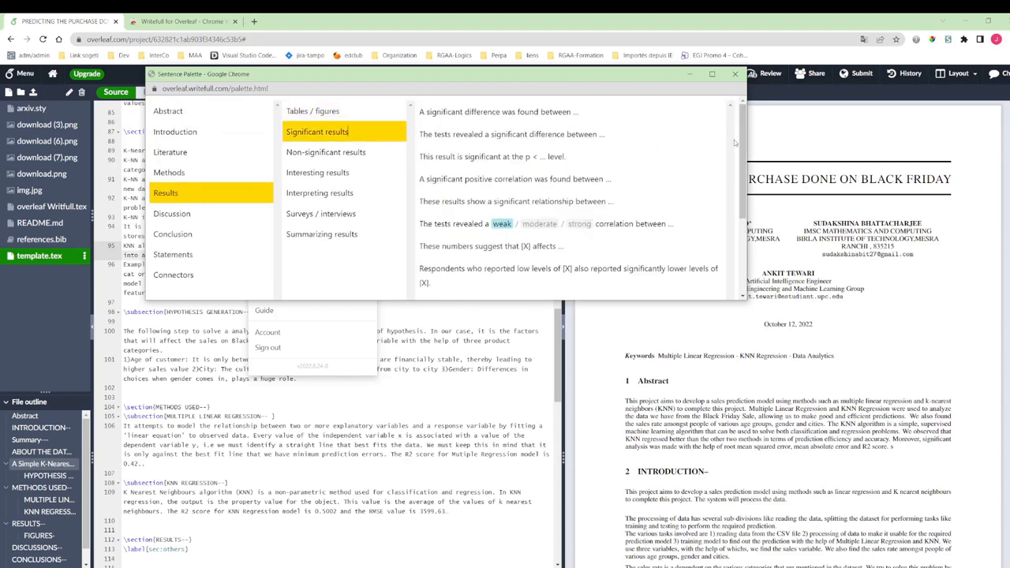
{"action": "left_click_drag", "start_coordinate": [738, 141], "coordinate": [736, 183]}
{"action": "scroll", "coordinate": [736, 183], "scroll_direction": "up", "scroll_amount": 3}
Browse the Methods, Conclusion, Statements and Introduction phrases in the Sentence Palette, and close it
{"action": "left_click", "coordinate": [179, 173]}
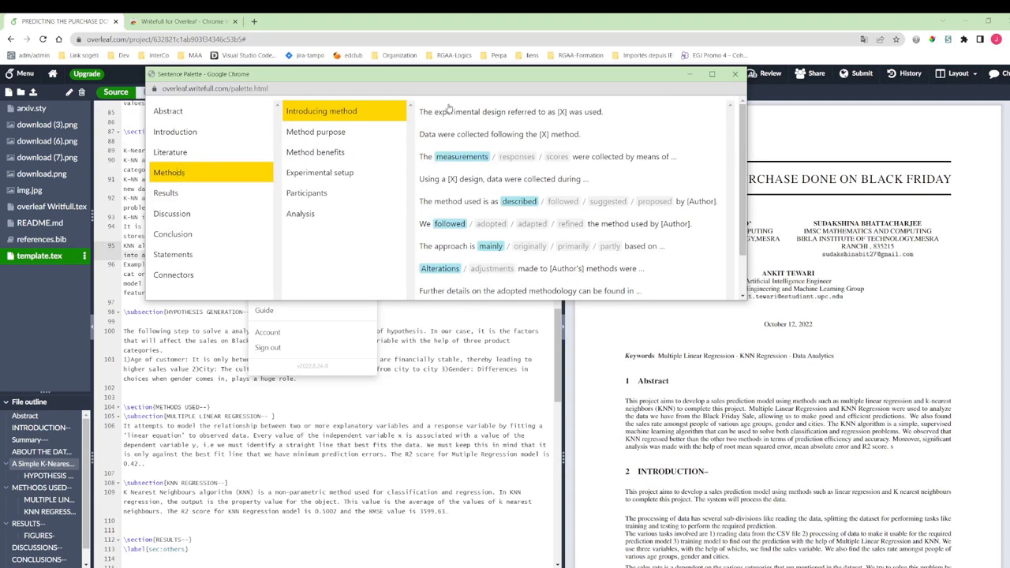
{"action": "left_click", "coordinate": [182, 235]}
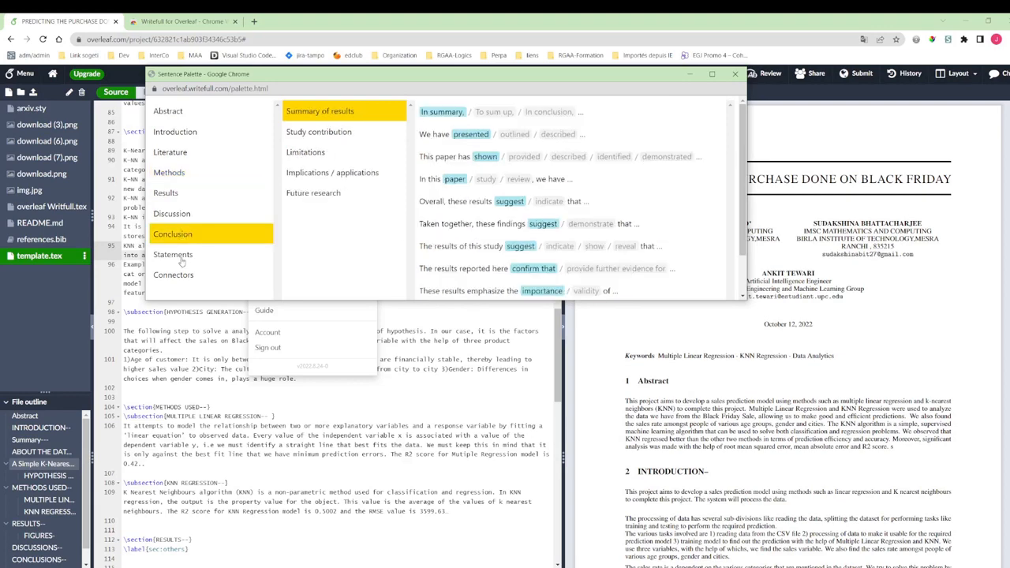
{"action": "left_click", "coordinate": [178, 256]}
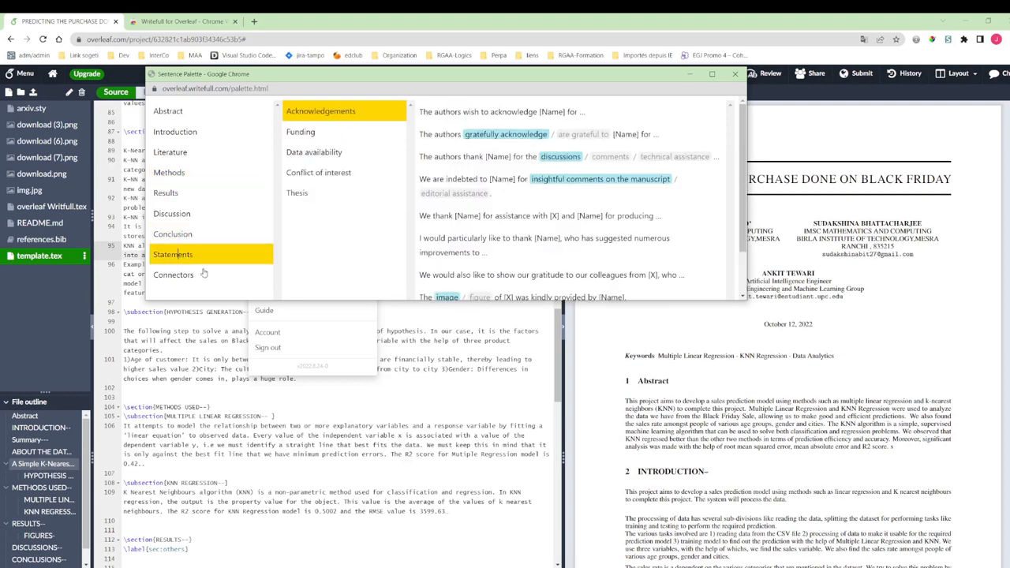
{"action": "left_click", "coordinate": [175, 117]}
{"action": "left_click", "coordinate": [183, 134]}
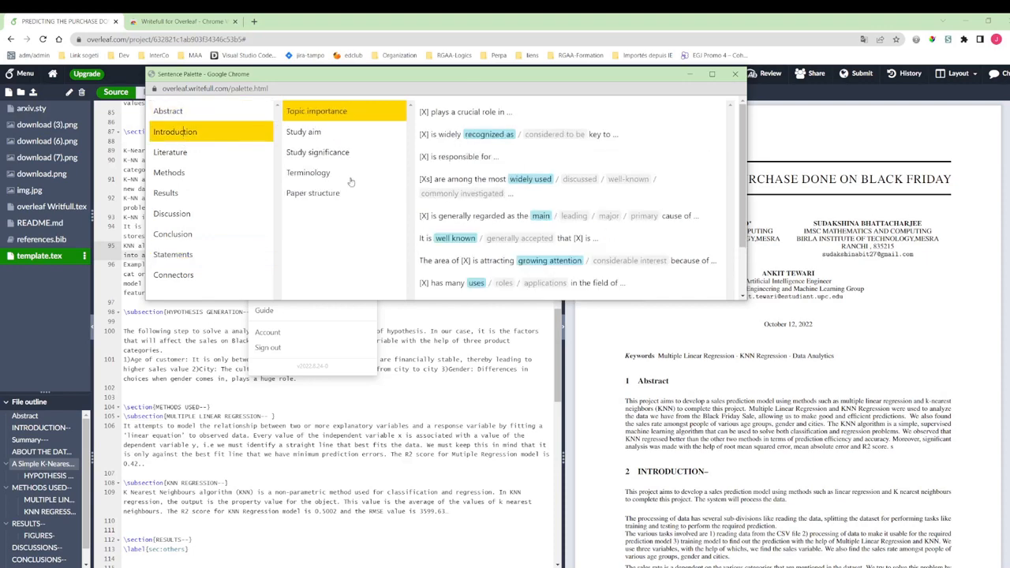
{"action": "scroll", "coordinate": [524, 194], "scroll_direction": "down", "scroll_amount": 1}
{"action": "scroll", "coordinate": [524, 194], "scroll_direction": "up", "scroll_amount": 1}
{"action": "left_click", "coordinate": [735, 74]}
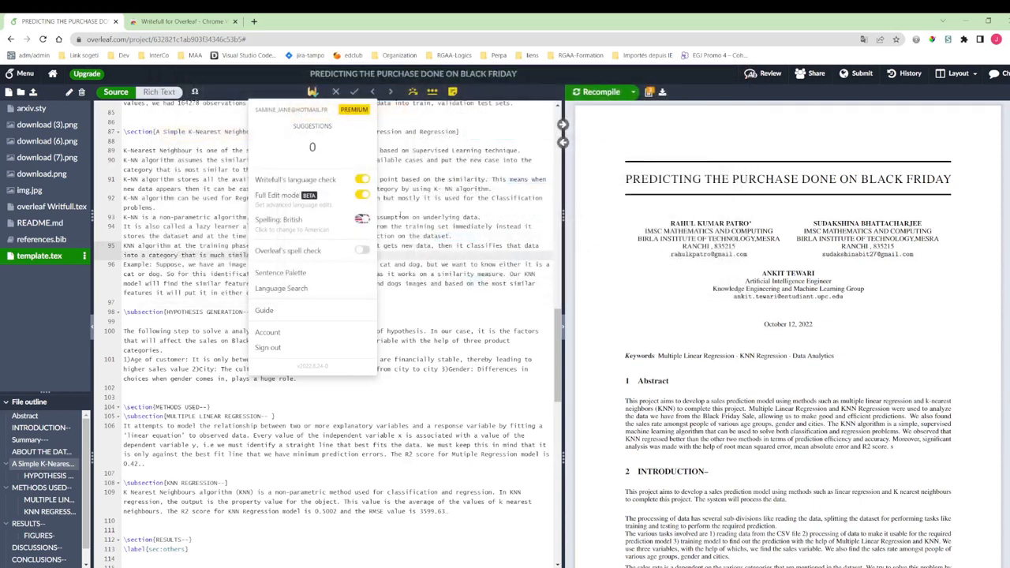
{"action": "left_click", "coordinate": [423, 120]}
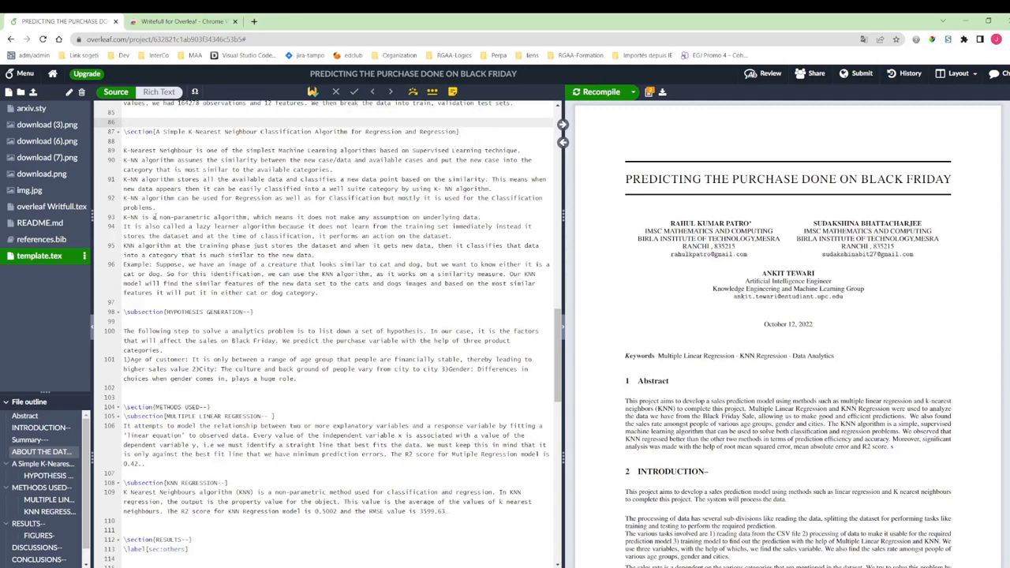
Try to paraphrase lines 89 to 92 of the K-Nearest Neighbour section with Writefull
{"action": "left_click_drag", "start_coordinate": [160, 212], "coordinate": [124, 150]}
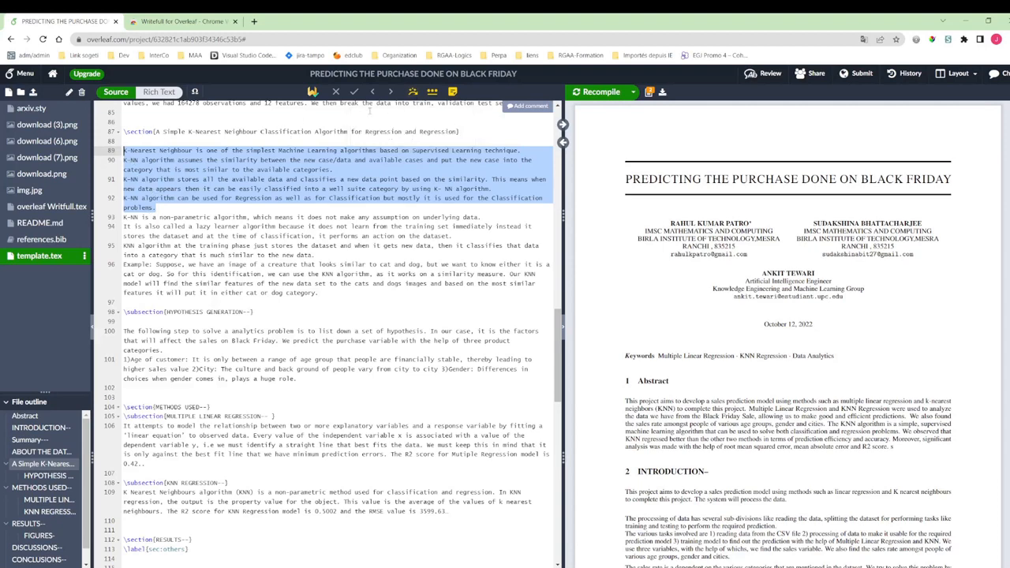
{"action": "left_click", "coordinate": [412, 92]}
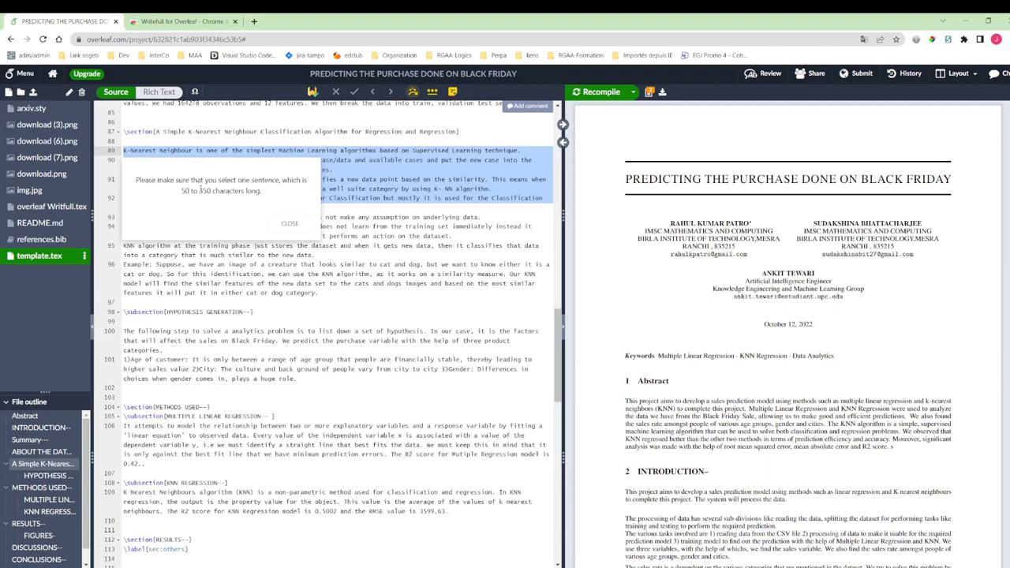
{"action": "left_click", "coordinate": [375, 190]}
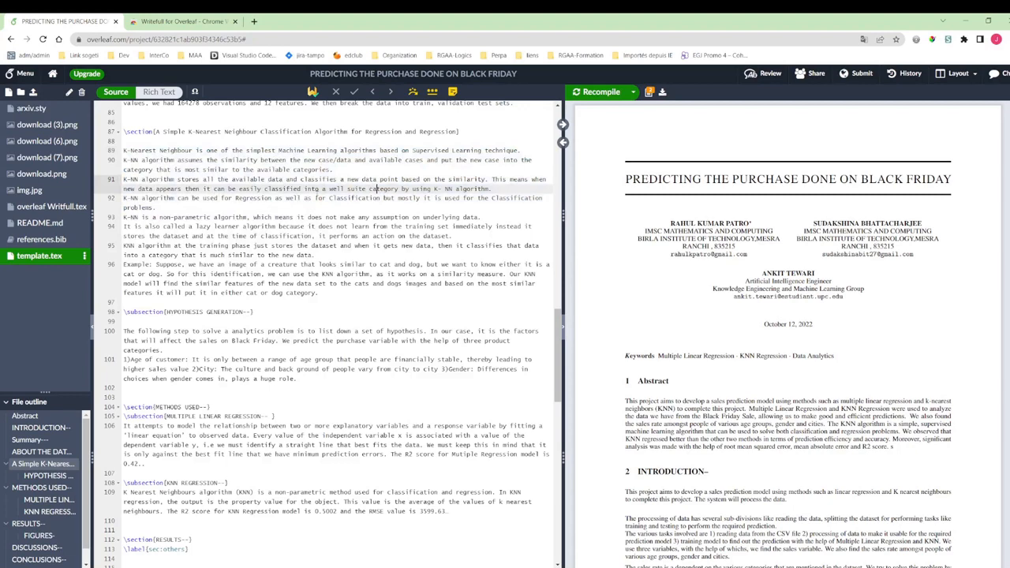
Try to paraphrase the shorter passage in lines 89 to 91 with Writefull
{"action": "left_click_drag", "start_coordinate": [500, 190], "coordinate": [123, 150]}
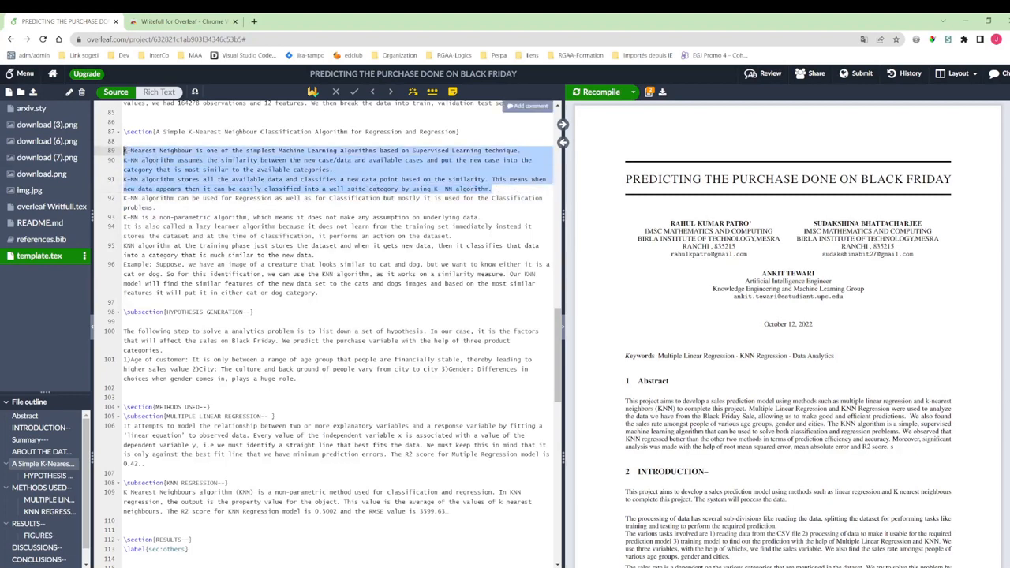
{"action": "left_click", "coordinate": [412, 91]}
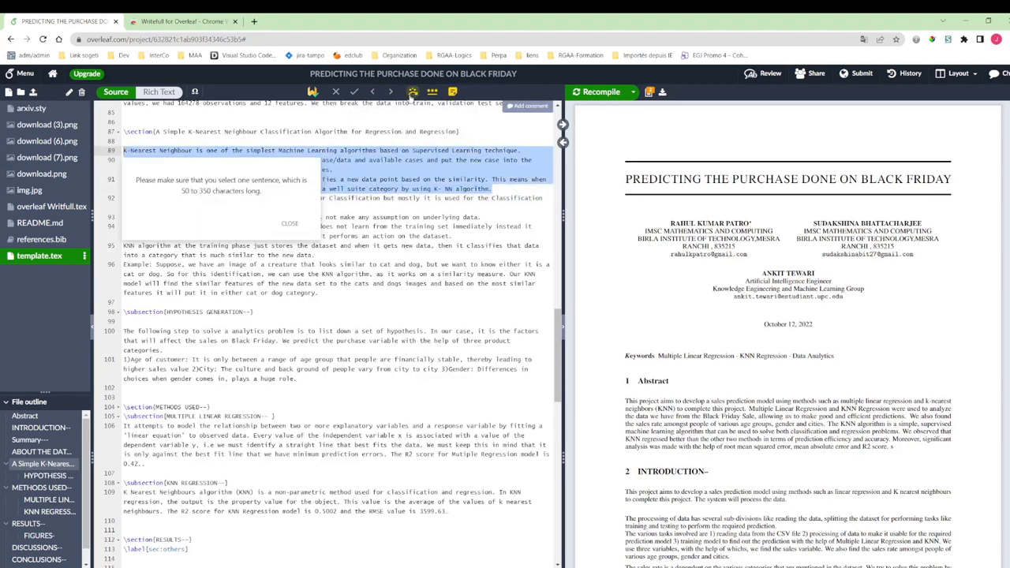
{"action": "left_click", "coordinate": [291, 225]}
{"action": "left_click", "coordinate": [299, 218]}
Paraphrase lines 89 to 90 of the K-Nearest Neighbour section with Writefull, regenerate the suggestion once, and replace the original text
{"action": "left_click_drag", "start_coordinate": [331, 169], "coordinate": [124, 150]}
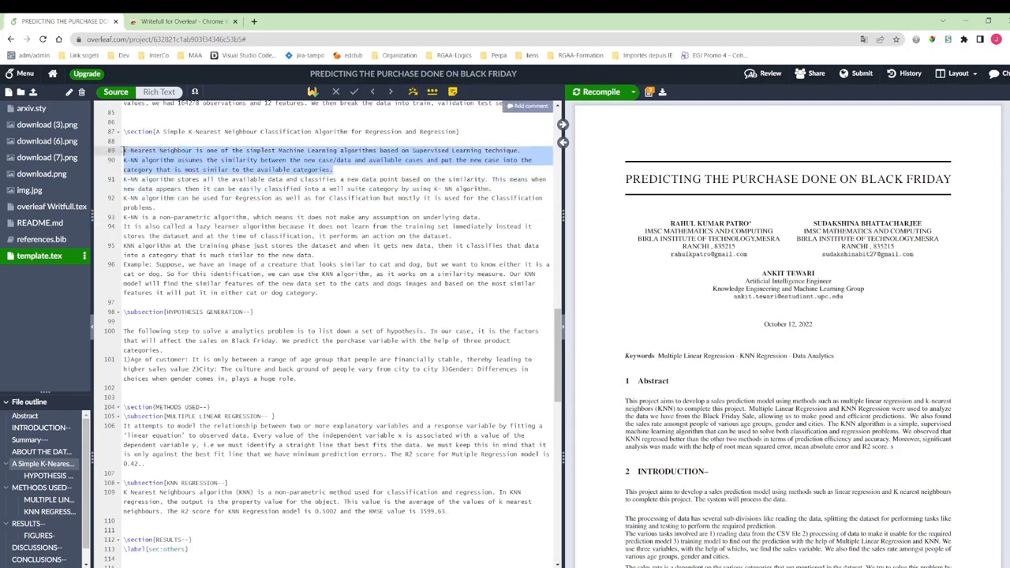
{"action": "left_click", "coordinate": [412, 91]}
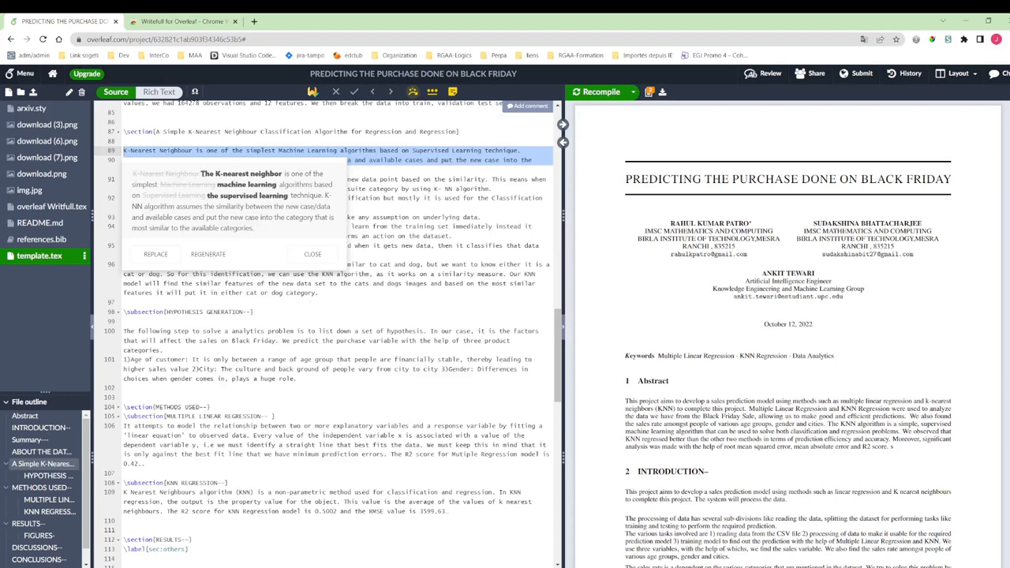
{"action": "left_click_drag", "start_coordinate": [201, 173], "coordinate": [267, 231]}
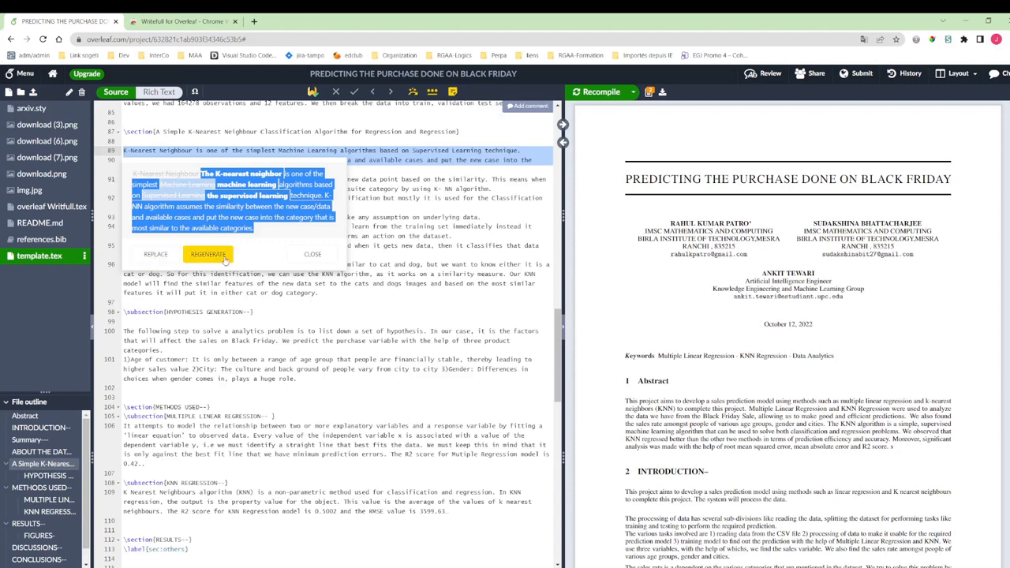
{"action": "left_click", "coordinate": [207, 254]}
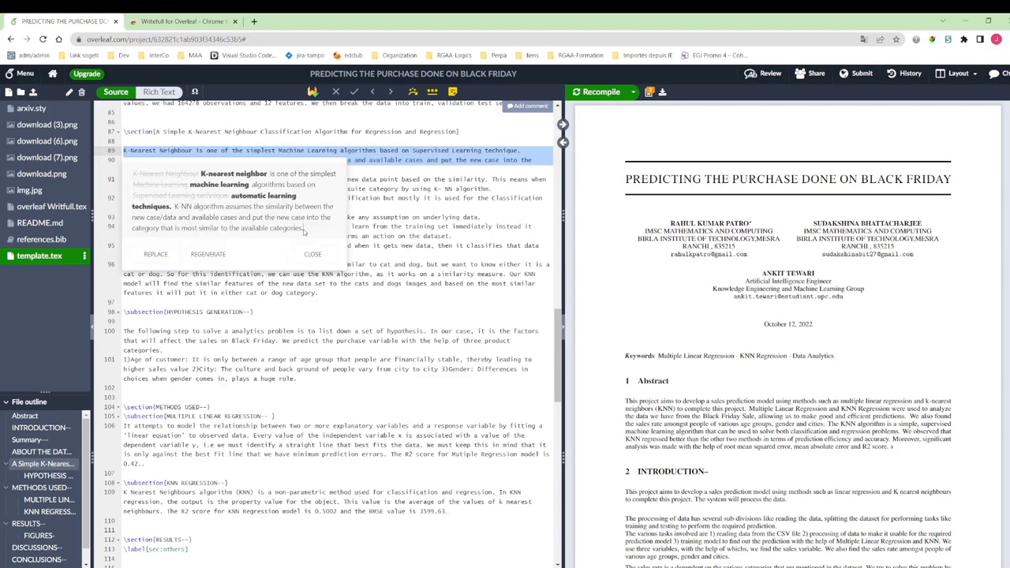
{"action": "left_click", "coordinate": [158, 261]}
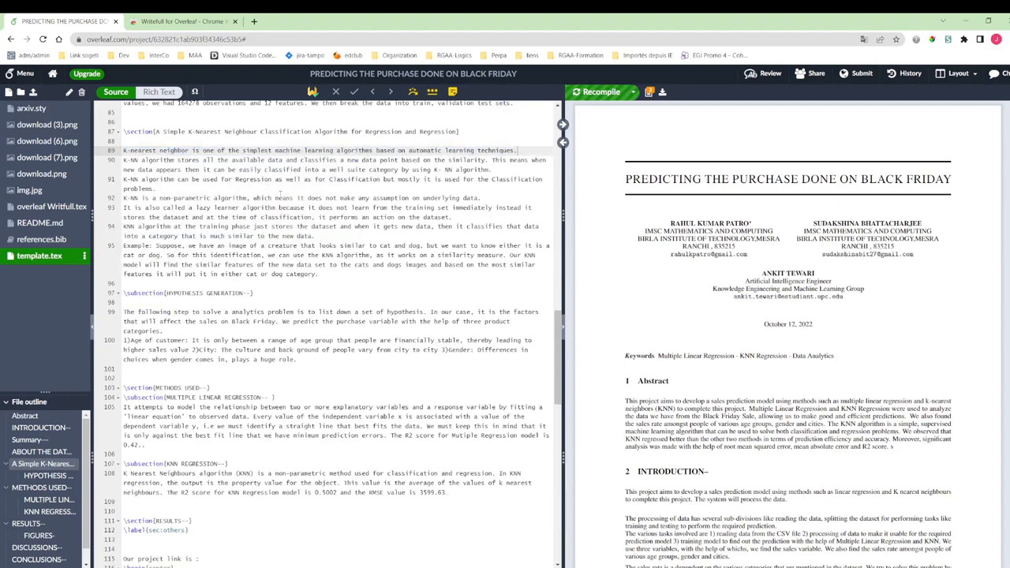
{"action": "left_click", "coordinate": [205, 187]}
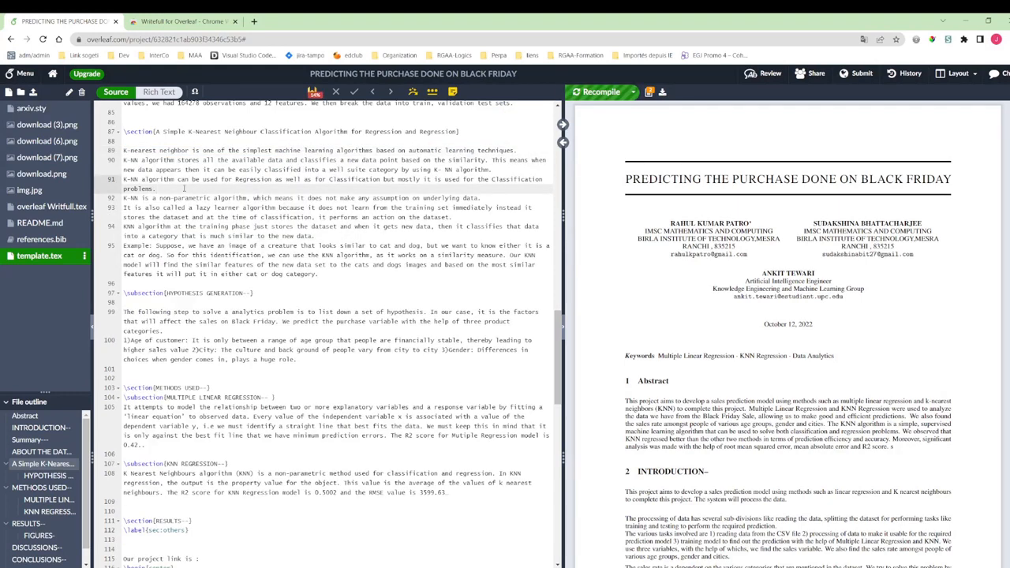
{"action": "left_click", "coordinate": [453, 92]}
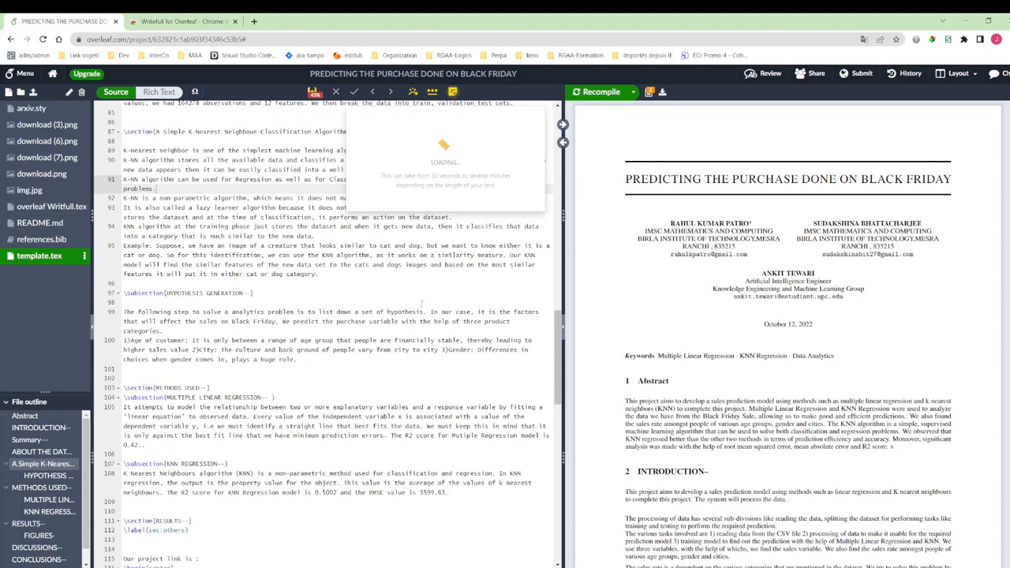
{"action": "left_click", "coordinate": [433, 312]}
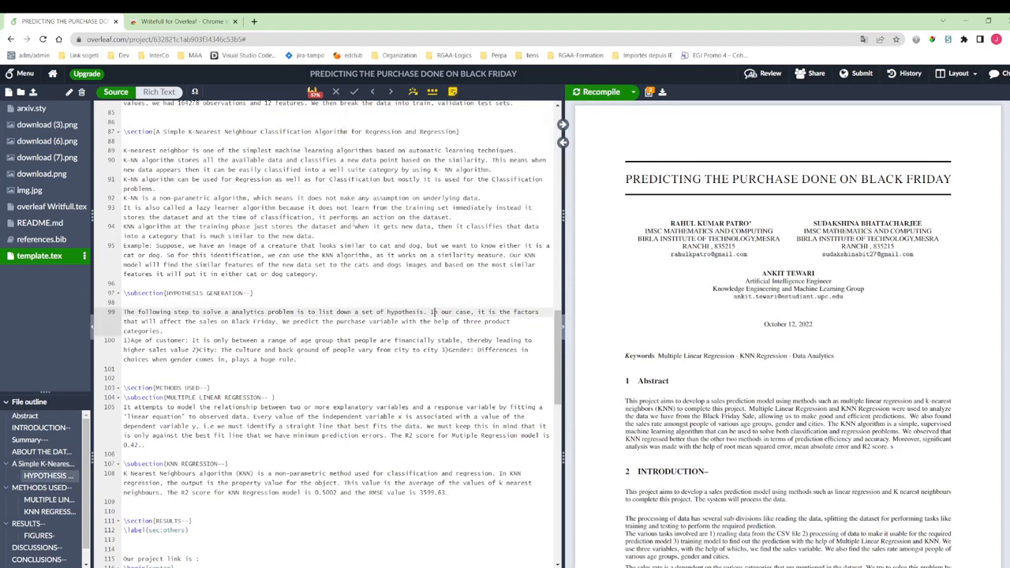
{"action": "scroll", "coordinate": [432, 313], "scroll_direction": "down", "scroll_amount": 3}
{"action": "scroll", "coordinate": [355, 187], "scroll_direction": "up", "scroll_amount": 8}
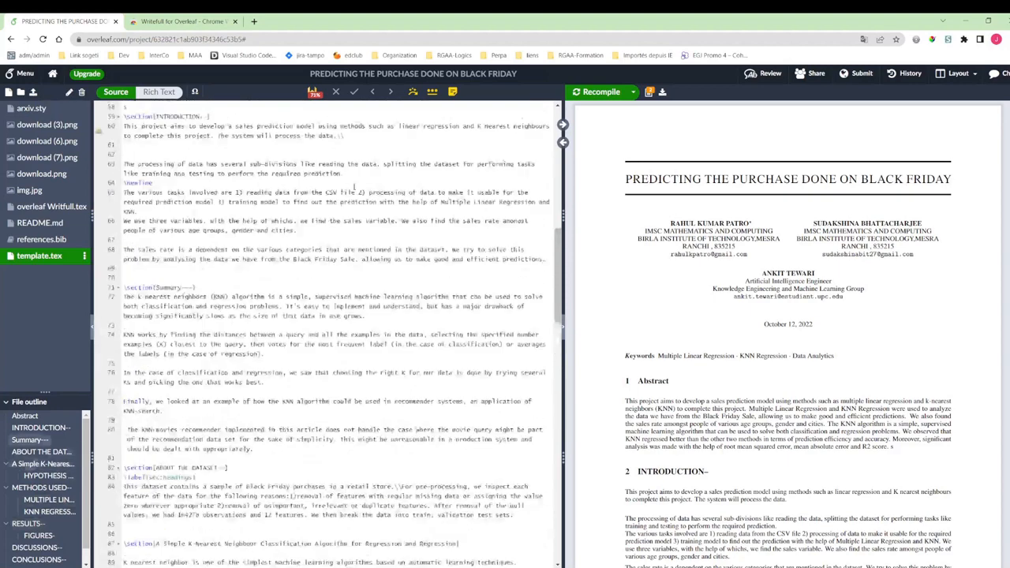
{"action": "scroll", "coordinate": [354, 187], "scroll_direction": "up", "scroll_amount": 5}
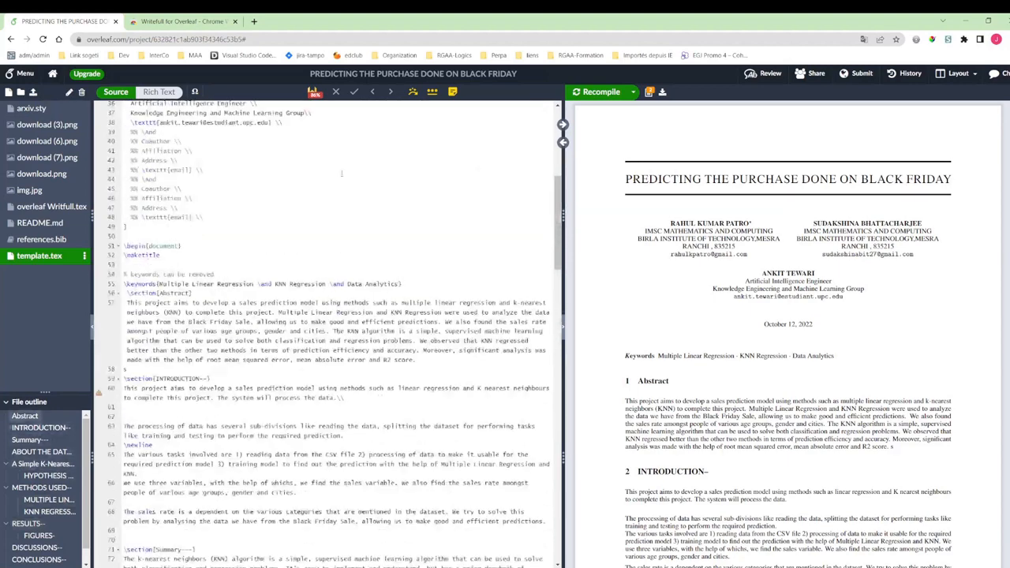
Open the Writefull for Overleaf user guide from the Writefull options
{"action": "left_click", "coordinate": [313, 94]}
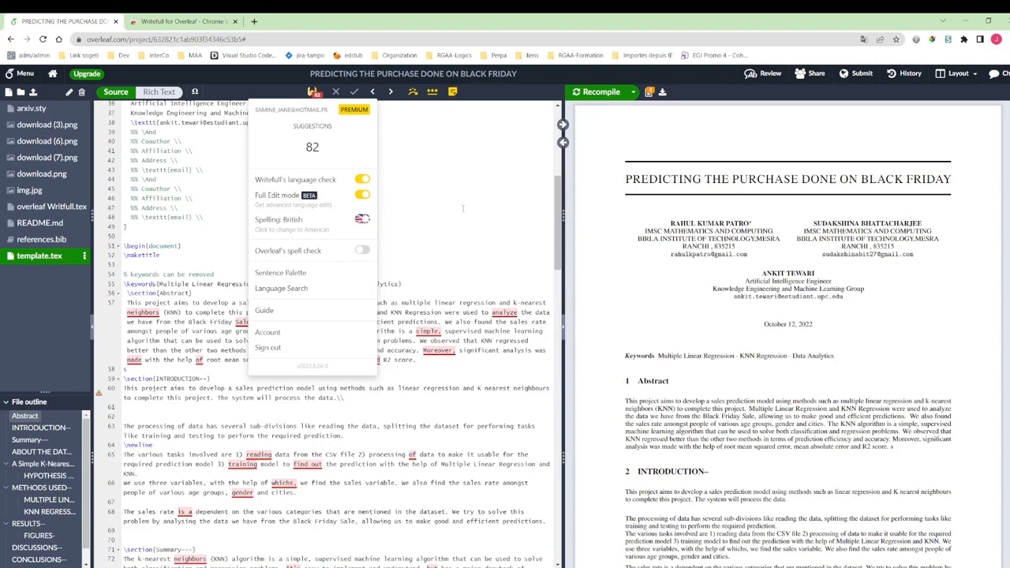
{"action": "left_click", "coordinate": [285, 314]}
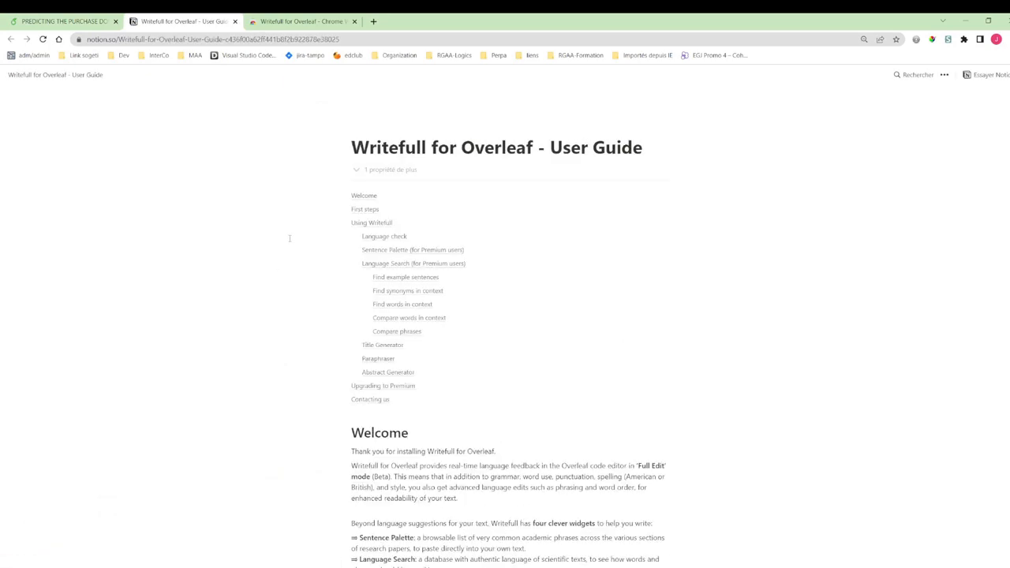
{"action": "left_click", "coordinate": [79, 17]}
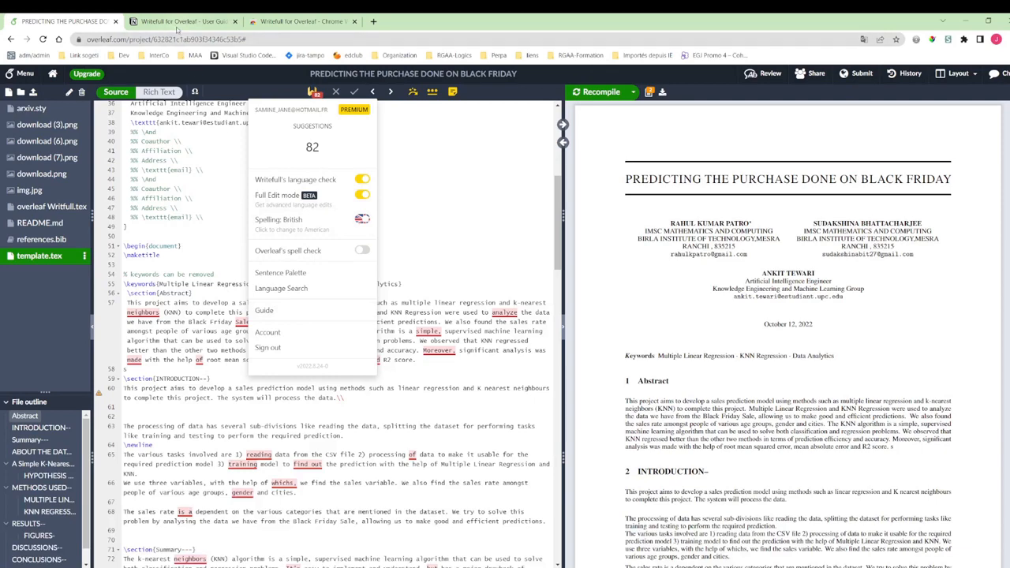
{"action": "left_click", "coordinate": [181, 25]}
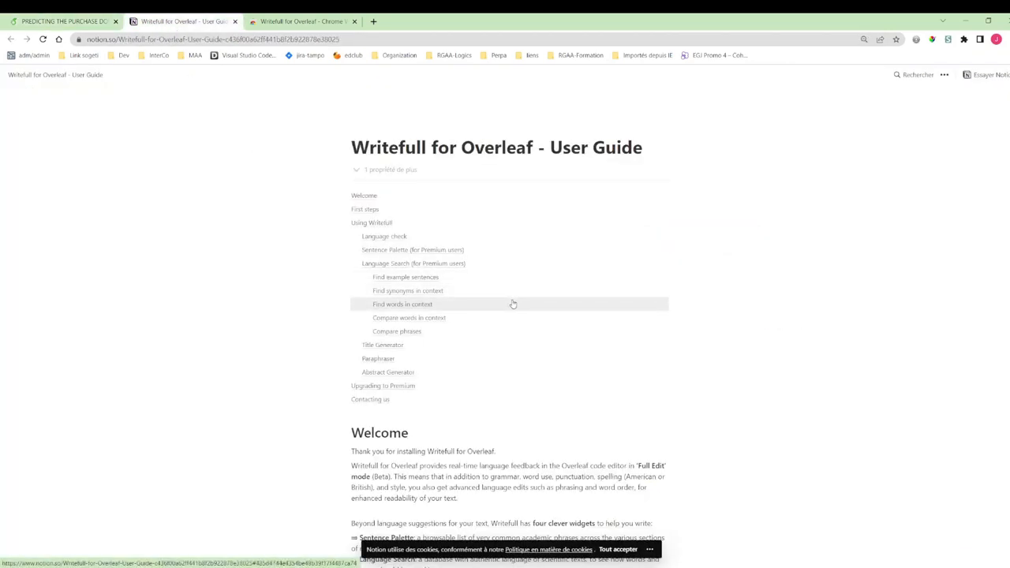
Read the user guide from the Welcome section through Upgrading to Premium, and return to the Overleaf project
{"action": "scroll", "coordinate": [514, 304], "scroll_direction": "down", "scroll_amount": 5}
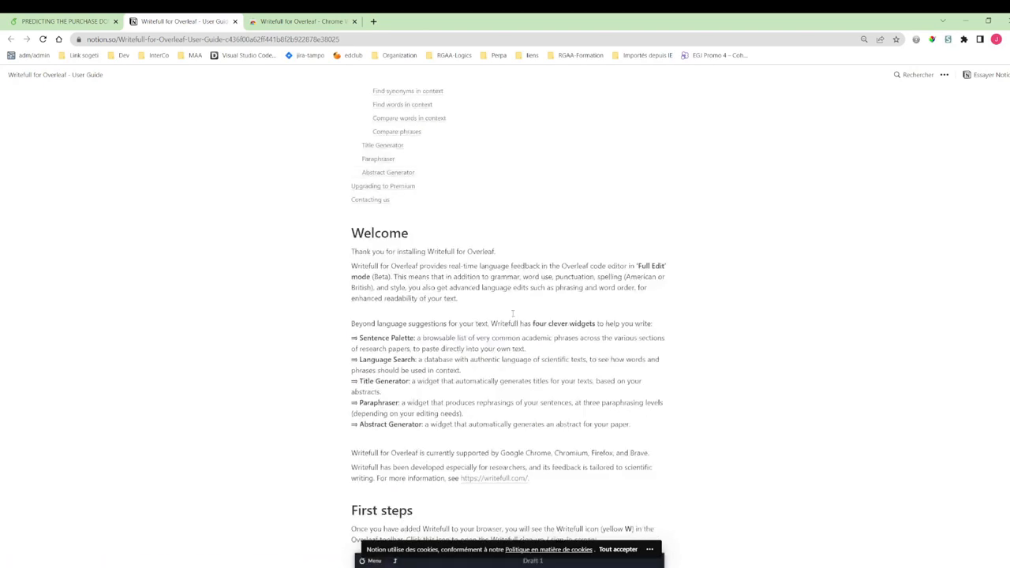
{"action": "scroll", "coordinate": [512, 312], "scroll_direction": "down", "scroll_amount": 5}
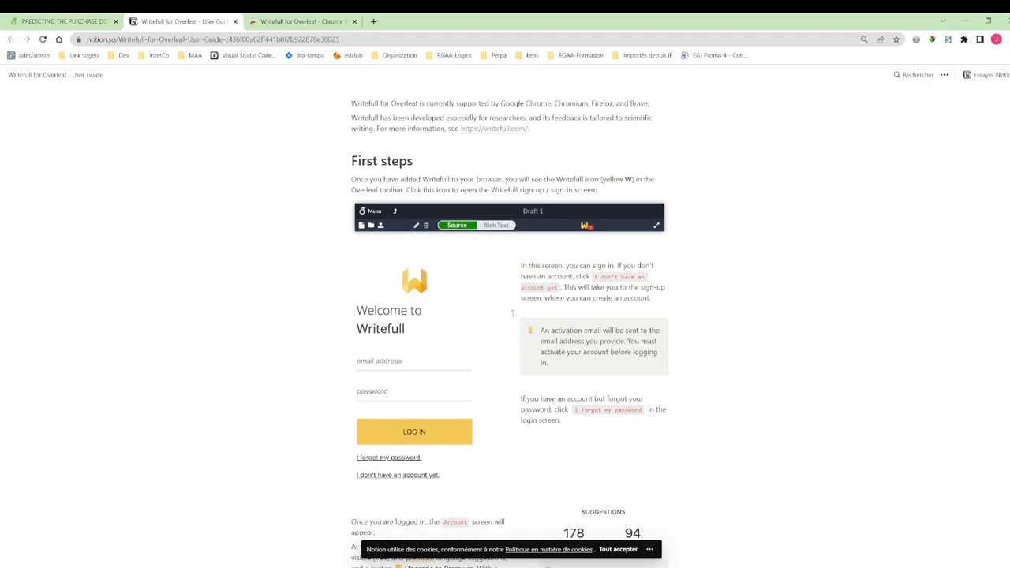
{"action": "scroll", "coordinate": [512, 314], "scroll_direction": "down", "scroll_amount": 2}
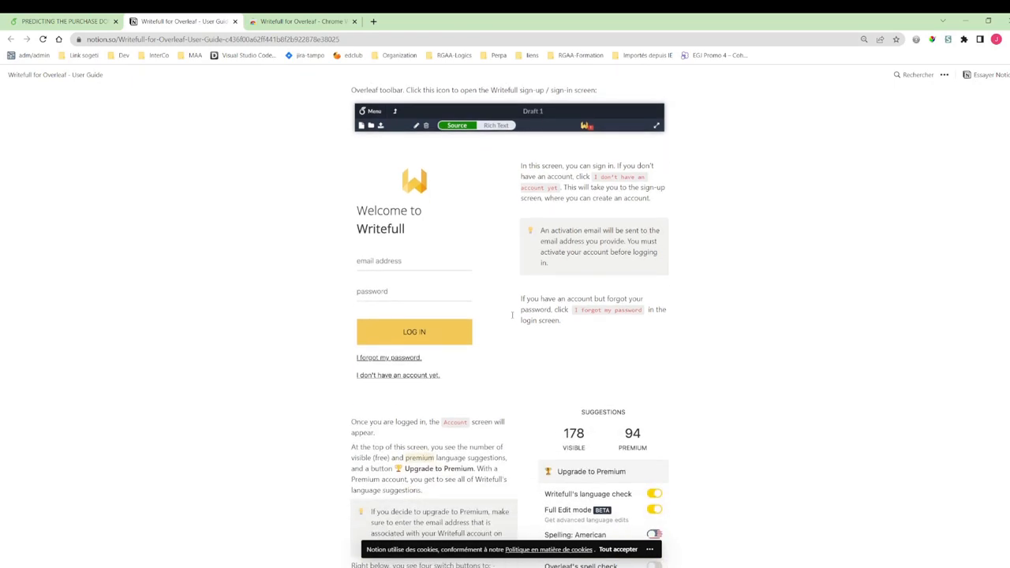
{"action": "scroll", "coordinate": [513, 315], "scroll_direction": "down", "scroll_amount": 4}
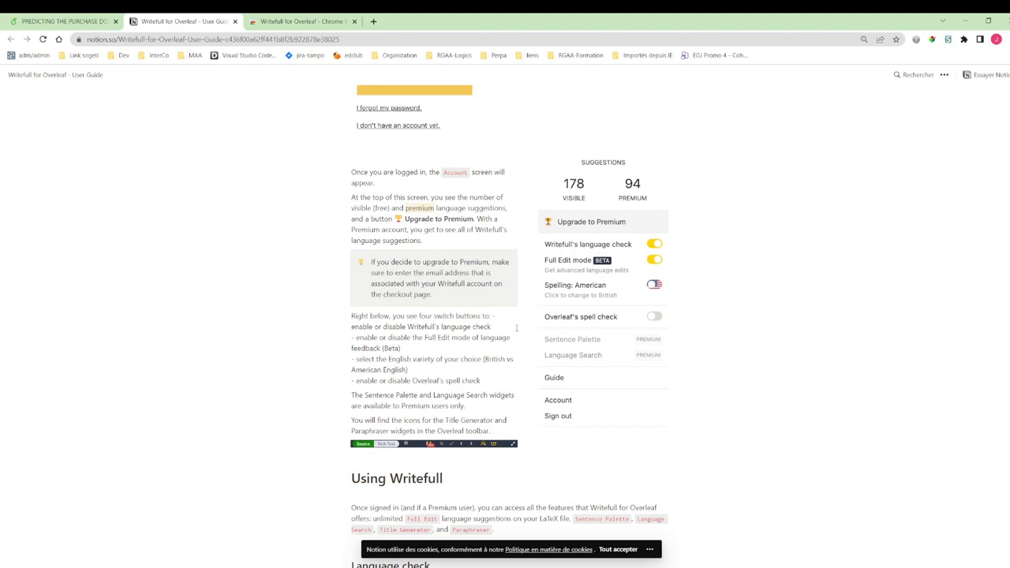
{"action": "scroll", "coordinate": [730, 317], "scroll_direction": "down", "scroll_amount": 7}
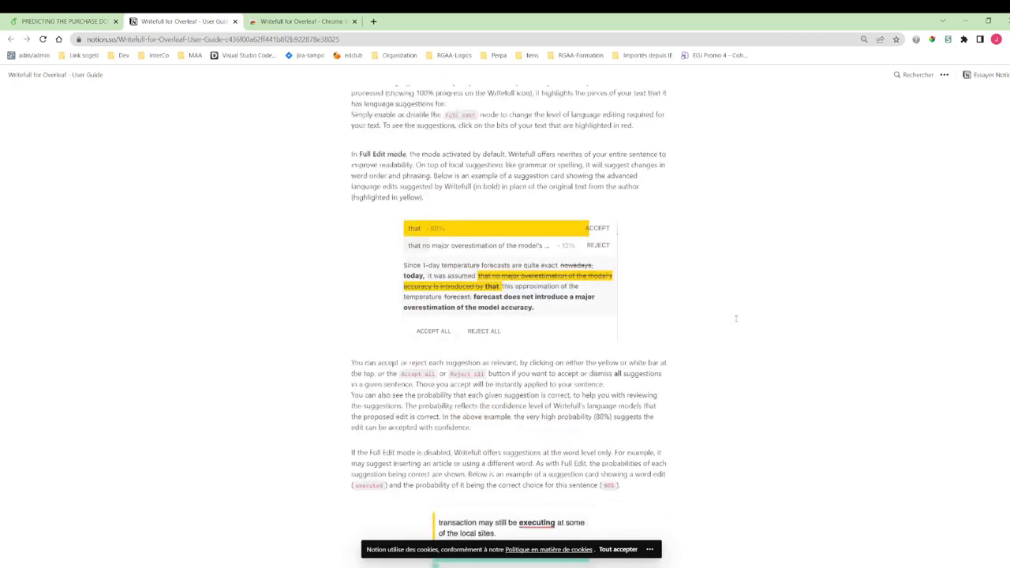
{"action": "scroll", "coordinate": [736, 318], "scroll_direction": "down", "scroll_amount": 4}
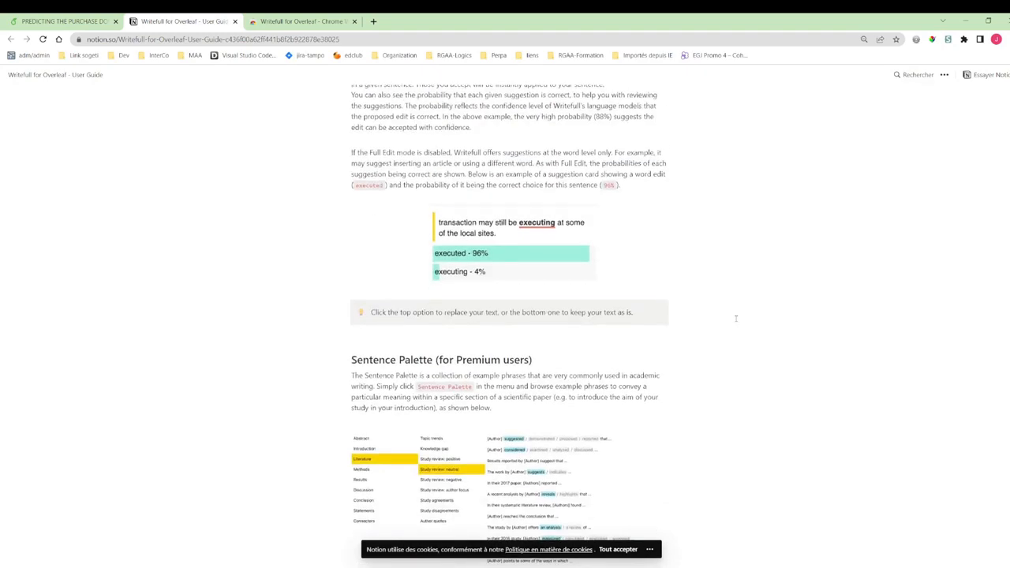
{"action": "scroll", "coordinate": [735, 318], "scroll_direction": "down", "scroll_amount": 10}
{"action": "scroll", "coordinate": [739, 322], "scroll_direction": "down", "scroll_amount": 10}
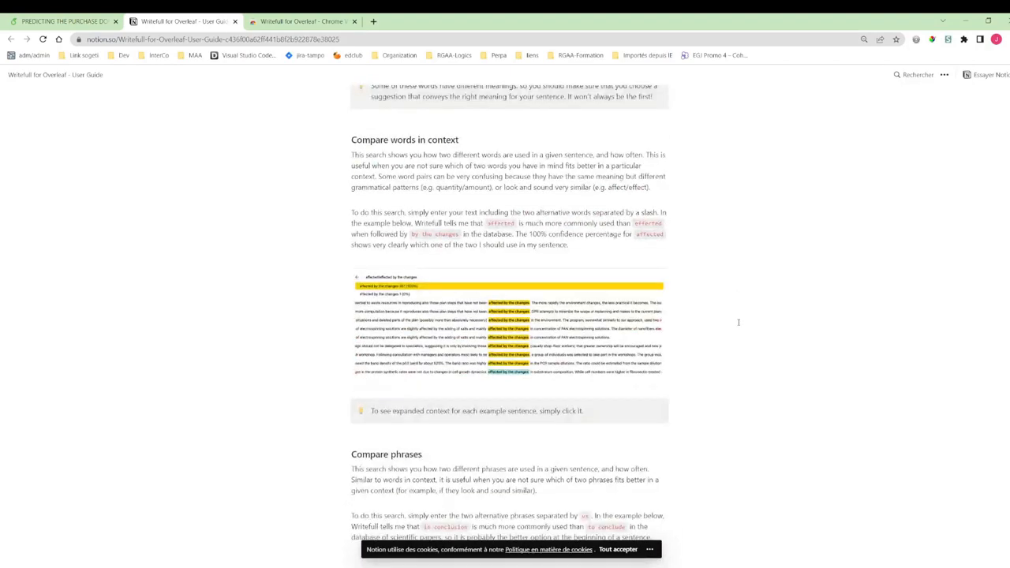
{"action": "scroll", "coordinate": [739, 322], "scroll_direction": "down", "scroll_amount": 4}
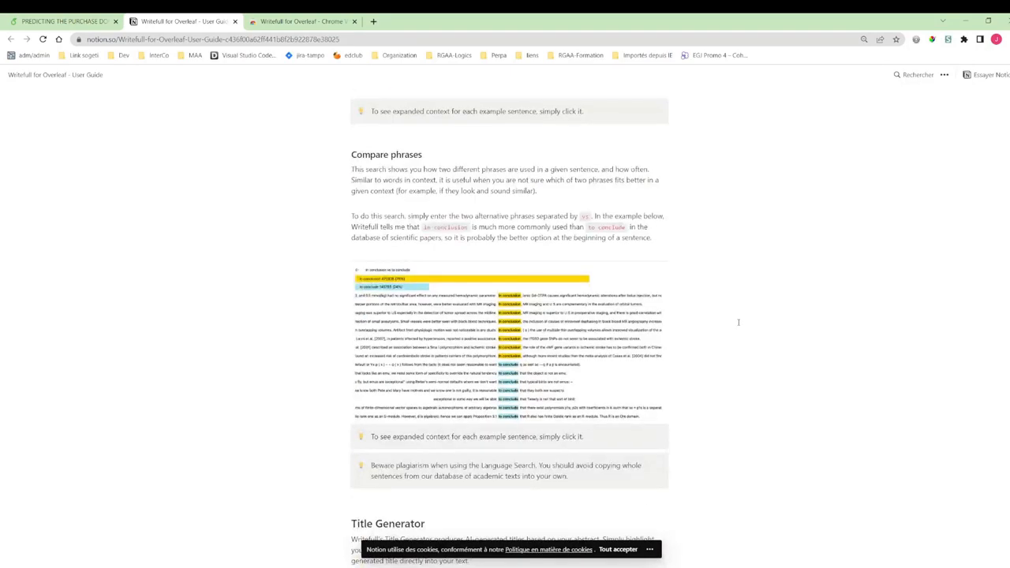
{"action": "scroll", "coordinate": [739, 322], "scroll_direction": "down", "scroll_amount": 10}
{"action": "scroll", "coordinate": [748, 326], "scroll_direction": "down", "scroll_amount": 4}
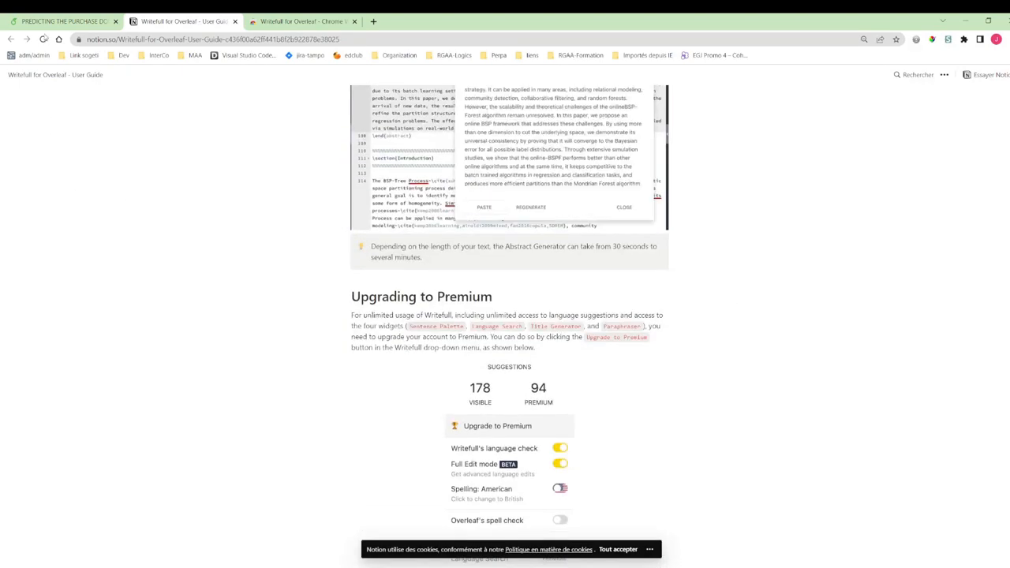
{"action": "left_click", "coordinate": [49, 21]}
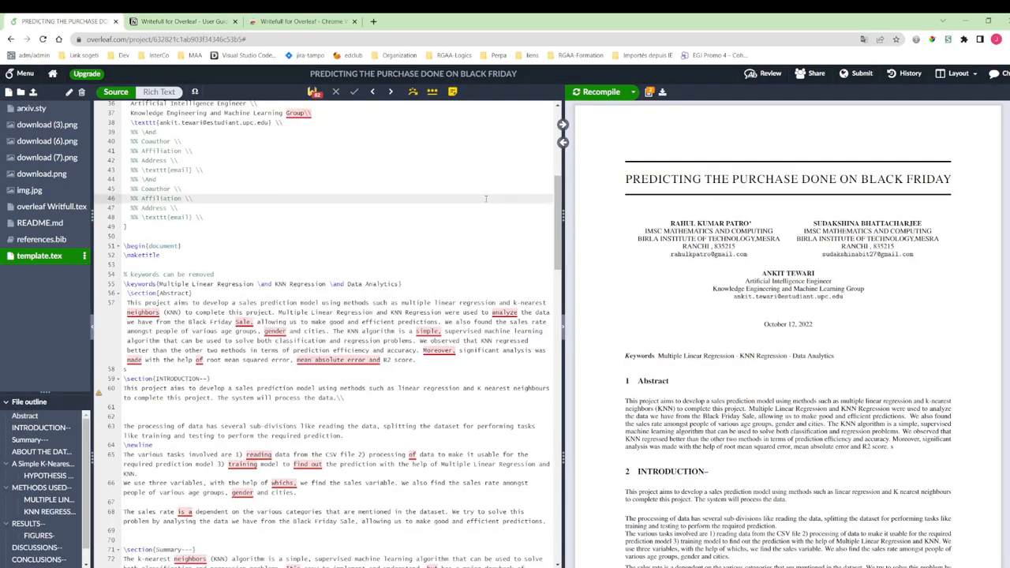